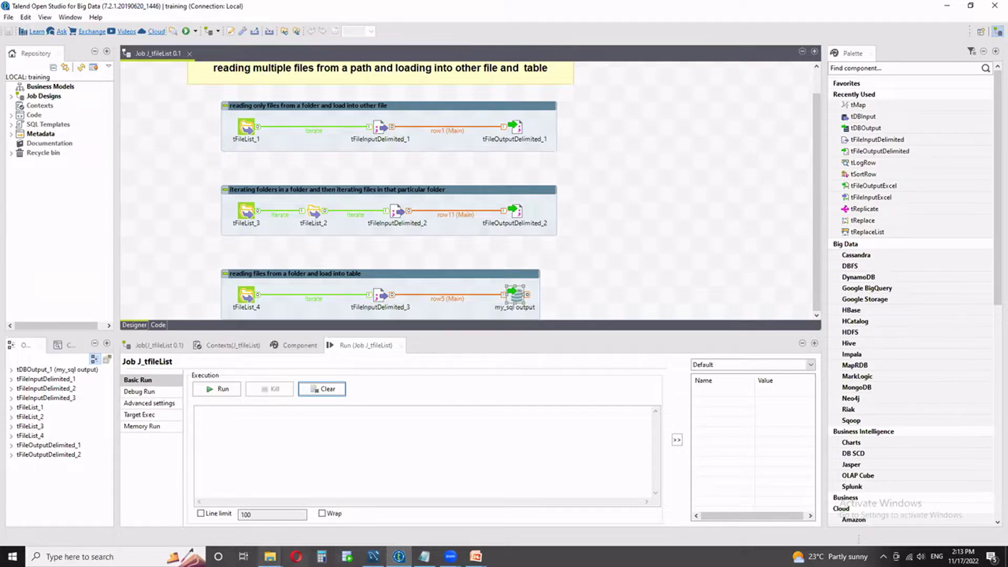
Switch to File Explorer and open the temp1 folder inside tFilelist to examine its source text files
{"action": "mouse_move", "coordinate": [269, 556]}
{"action": "left_click", "coordinate": [207, 530]}
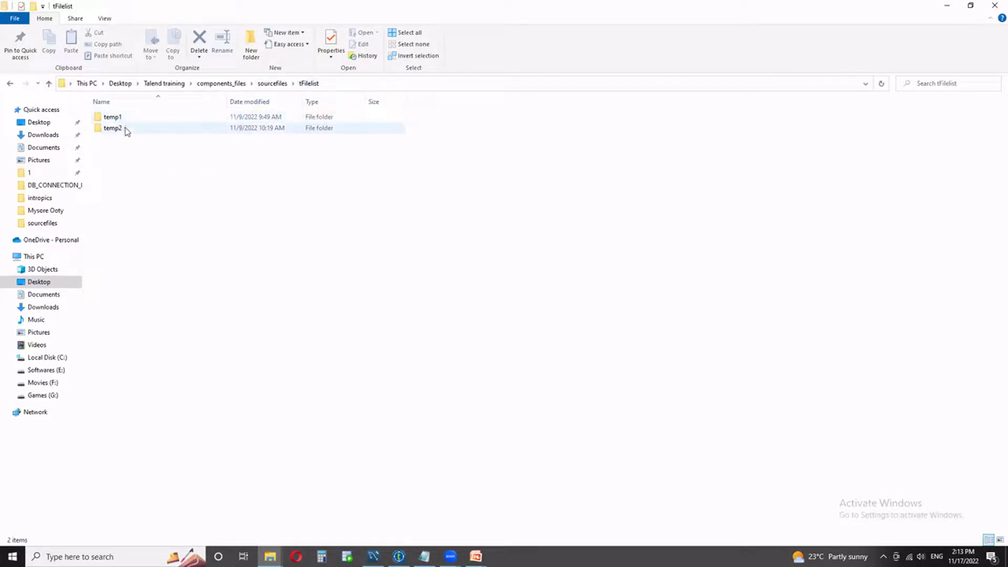
{"action": "mouse_move", "coordinate": [127, 131]}
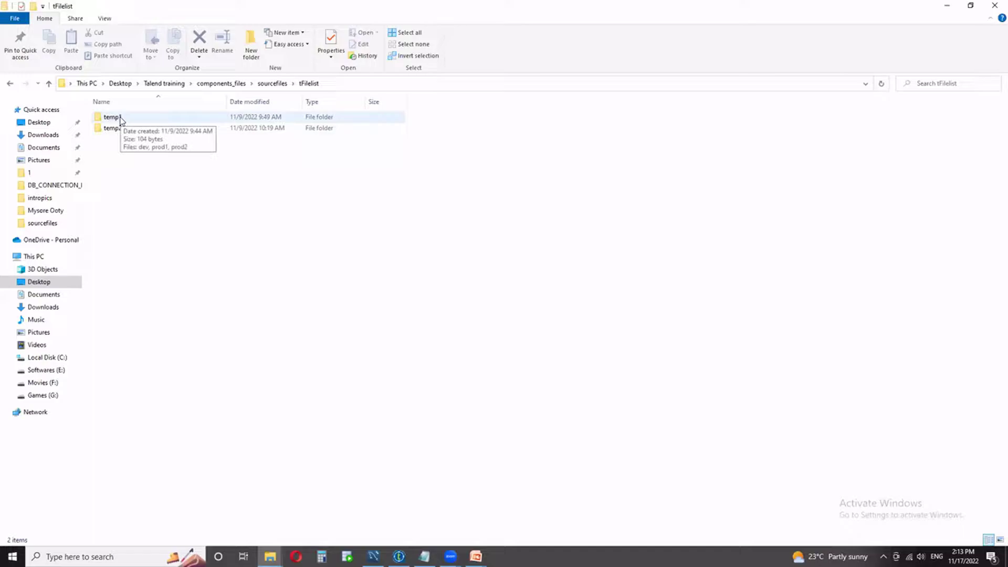
{"action": "double_click", "coordinate": [122, 117]}
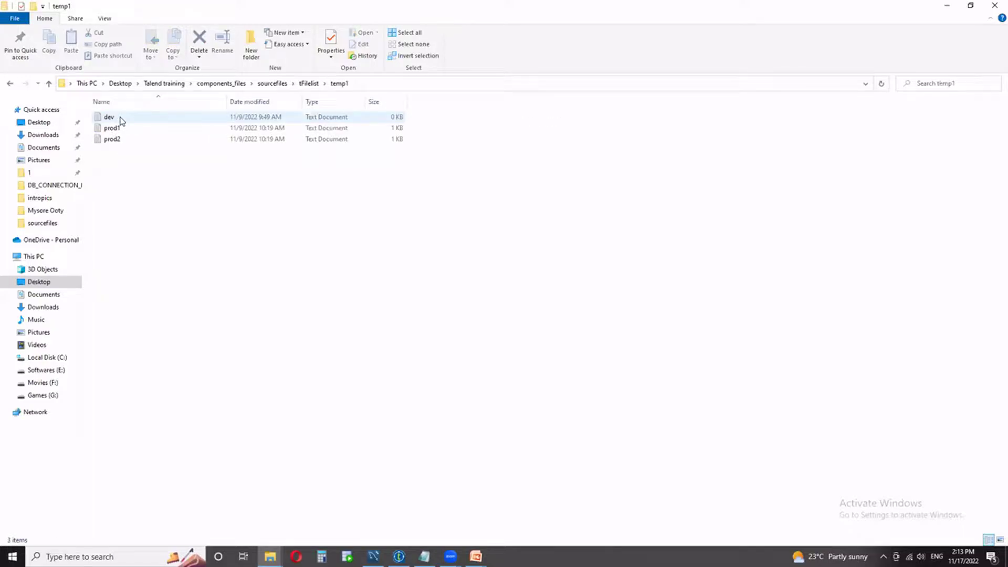
{"action": "left_click_drag", "start_coordinate": [122, 157], "coordinate": [122, 117]}
{"action": "left_click", "coordinate": [140, 180]}
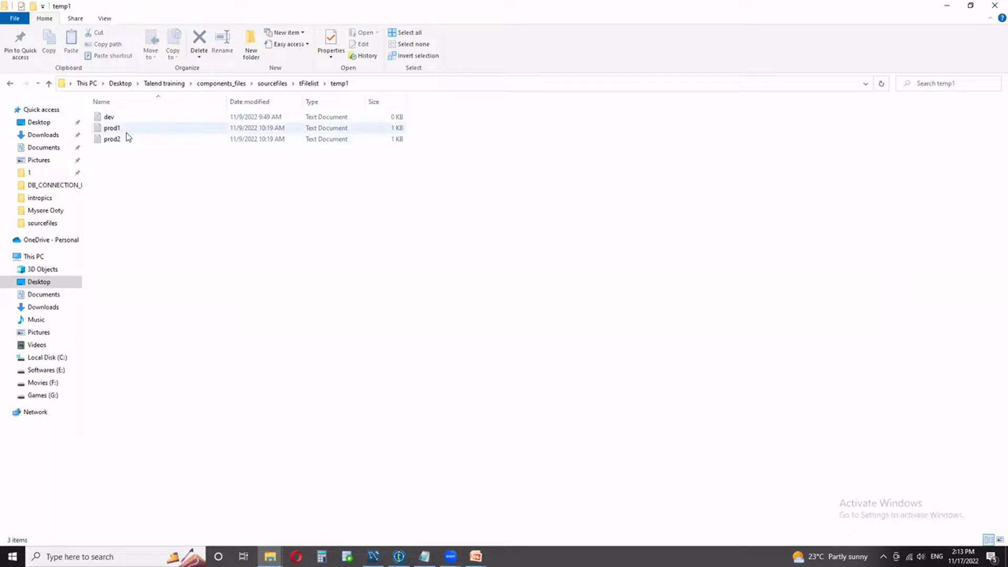
{"action": "mouse_move", "coordinate": [116, 132]}
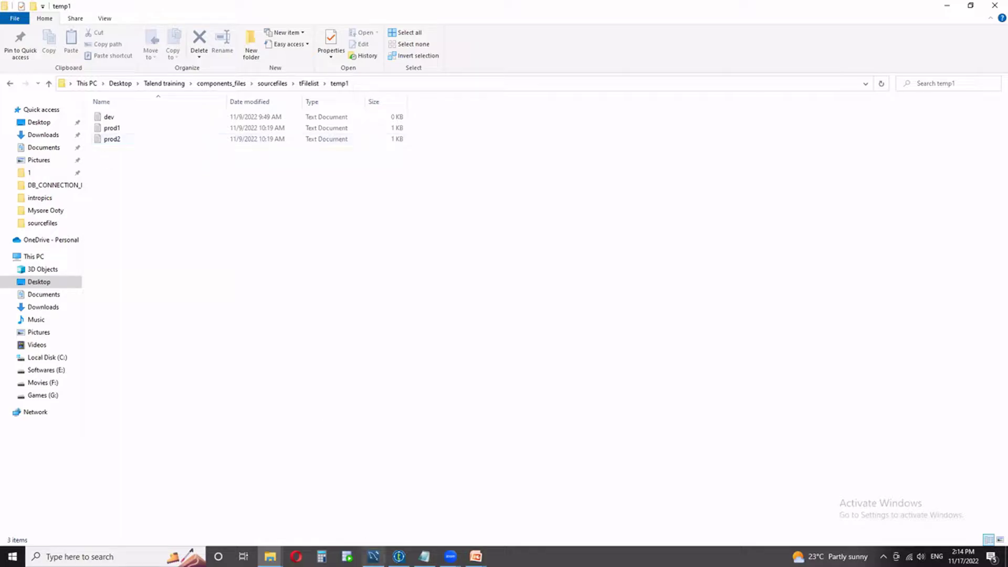
Select the subjob that reads only files from a folder in Talend Open Studio and compare it with the temp1 folder's files
{"action": "left_click", "coordinate": [399, 556]}
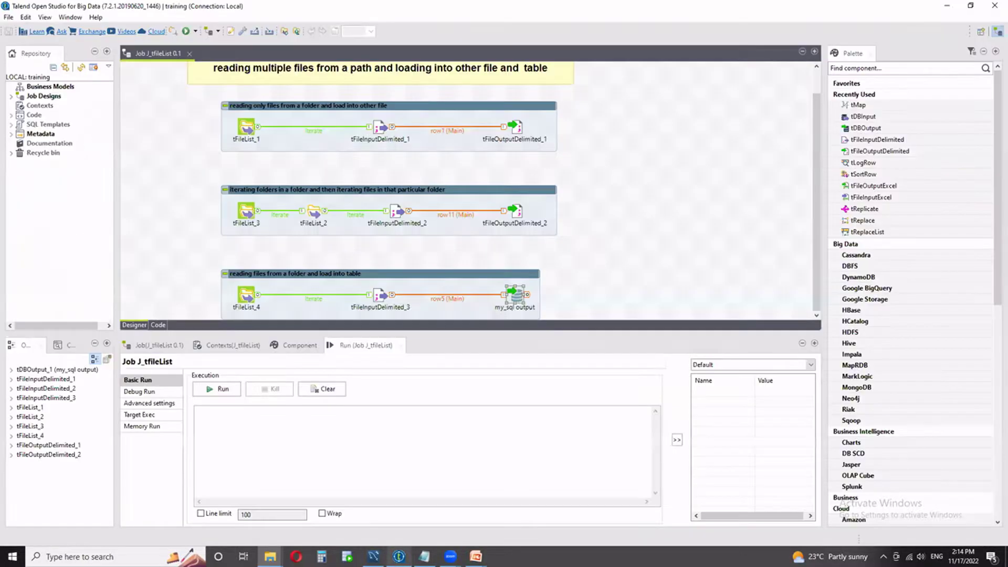
{"action": "left_click", "coordinate": [271, 108]}
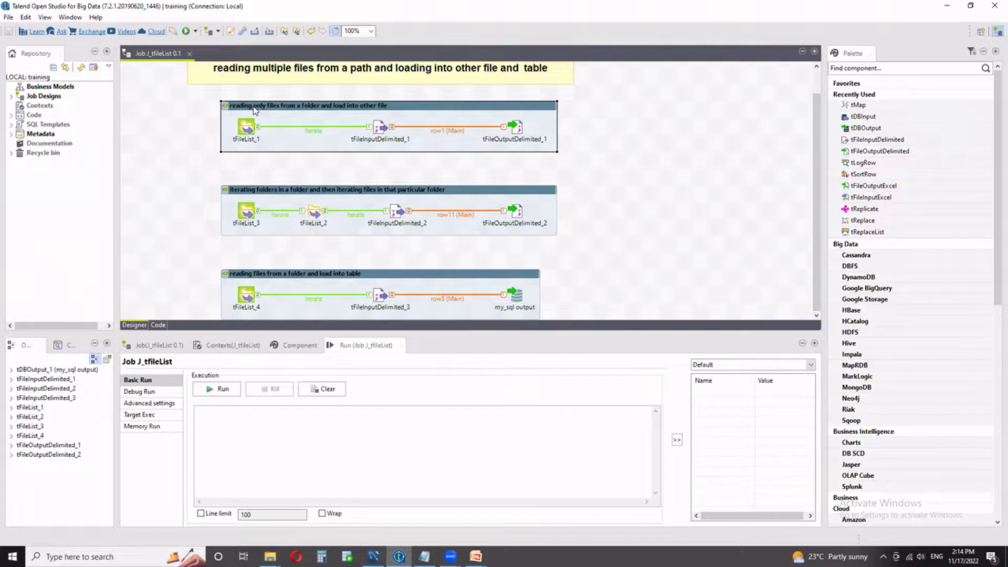
{"action": "mouse_move", "coordinate": [270, 556]}
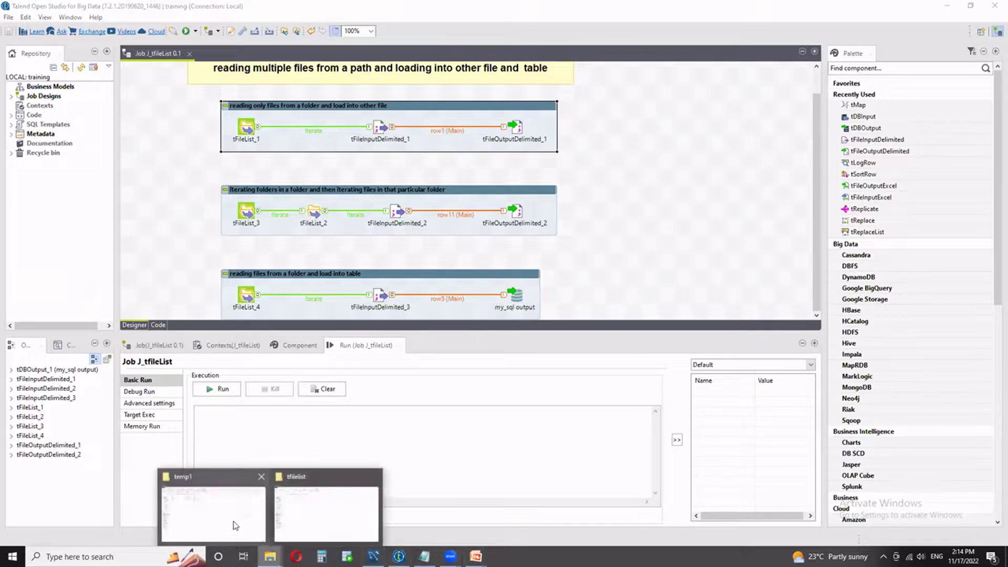
{"action": "left_click", "coordinate": [237, 525]}
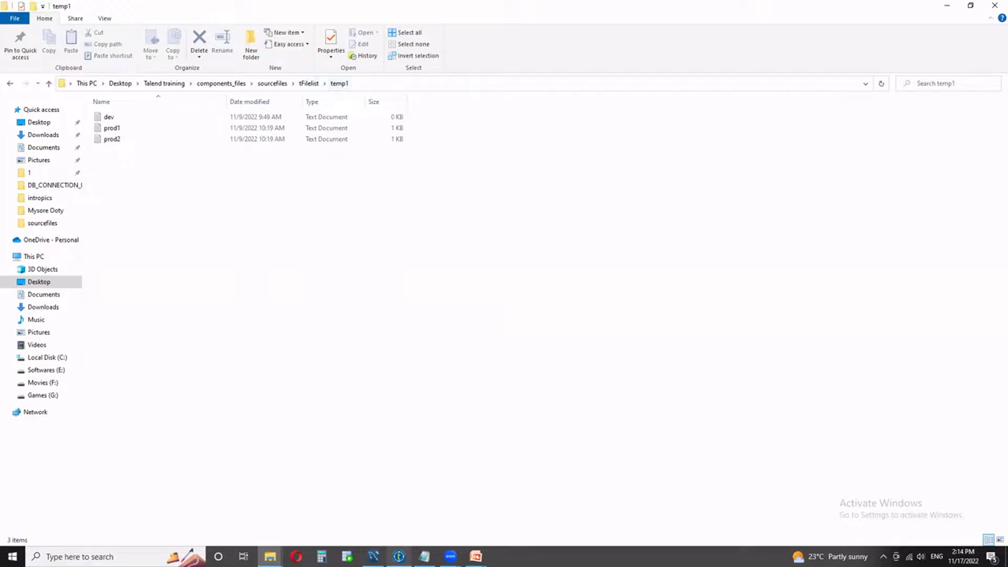
{"action": "left_click", "coordinate": [399, 556]}
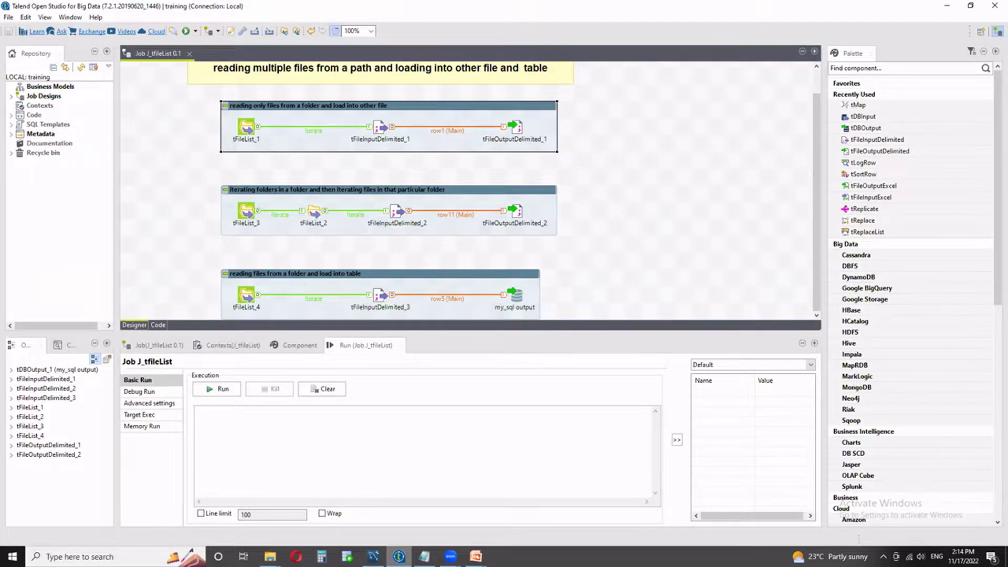
Open the component settings of tFileList_1 and check its directory path against the temp1 folder in File Explorer
{"action": "left_click", "coordinate": [246, 127]}
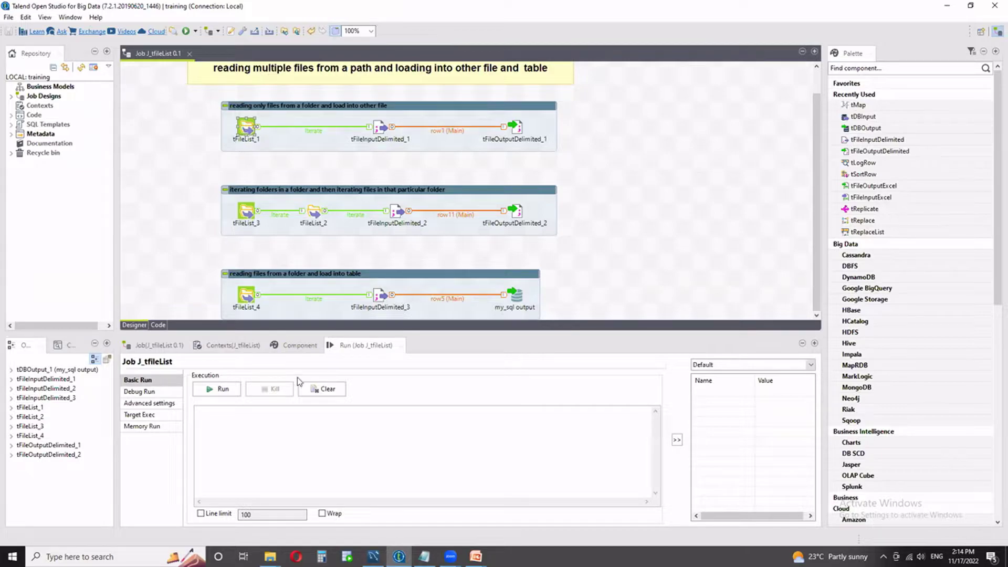
{"action": "left_click", "coordinate": [300, 345]}
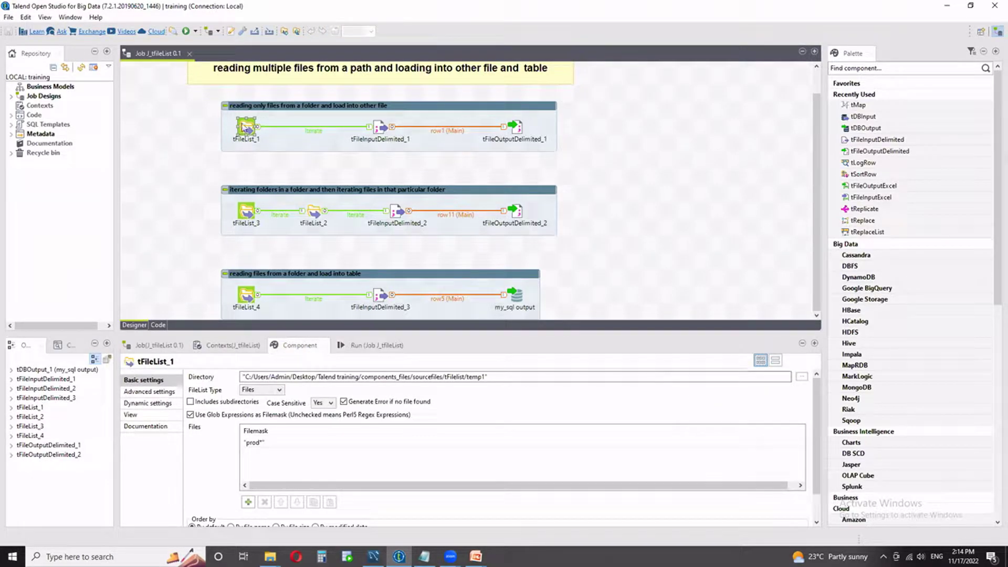
{"action": "left_click", "coordinate": [487, 376]}
{"action": "left_click_drag", "start_coordinate": [487, 376], "coordinate": [226, 378]}
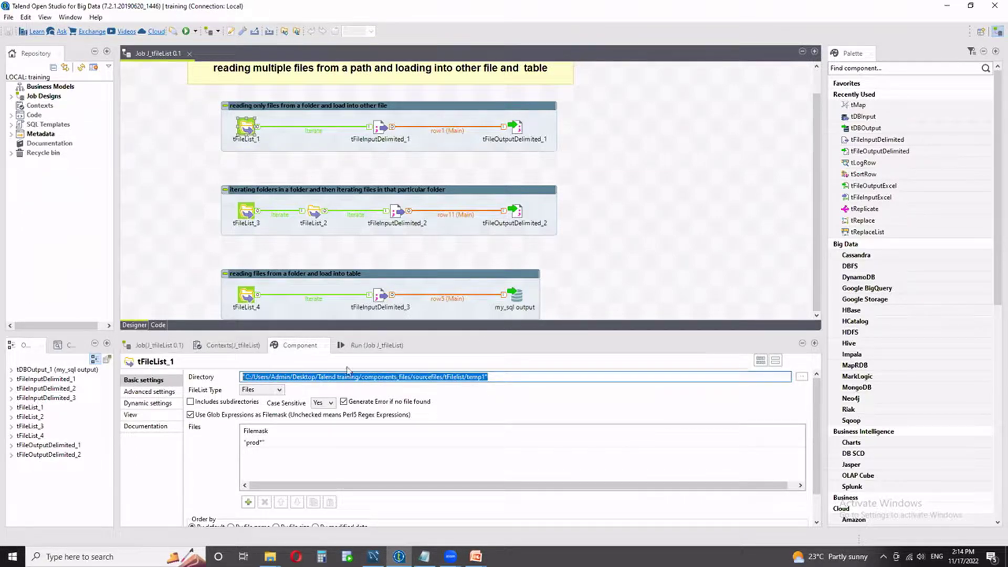
{"action": "left_click", "coordinate": [501, 377]}
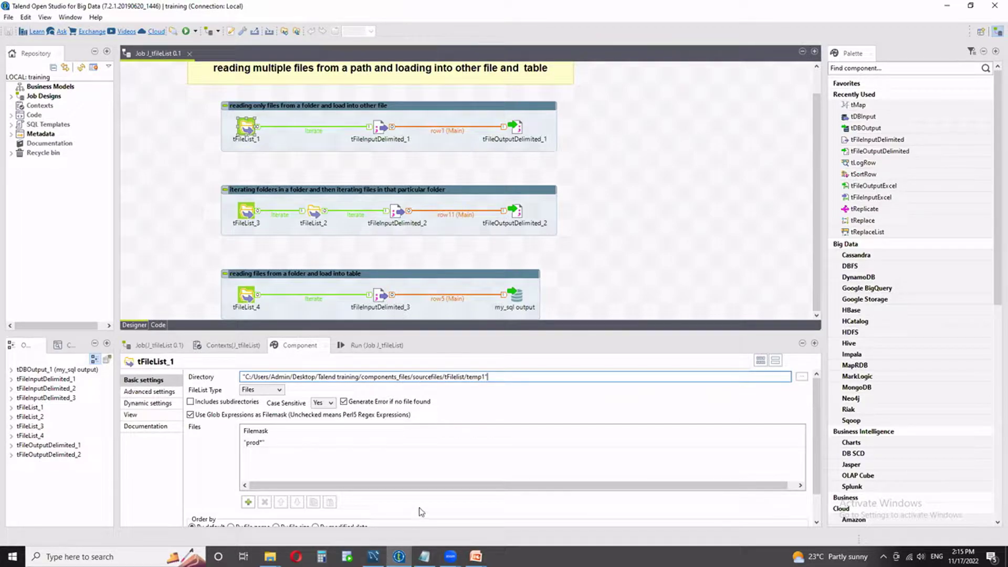
{"action": "left_click", "coordinate": [399, 556]}
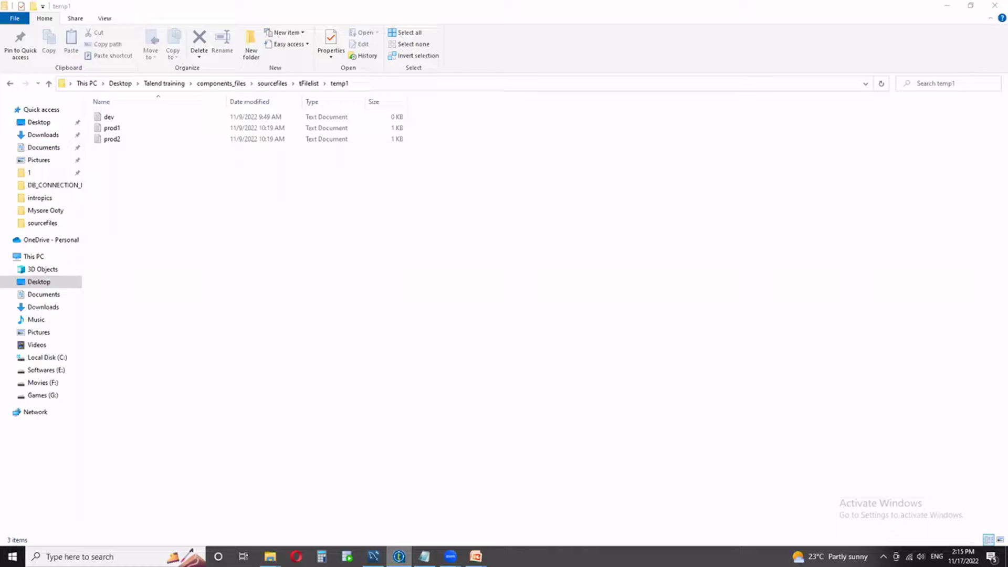
{"action": "key", "text": "alt+Tab"}
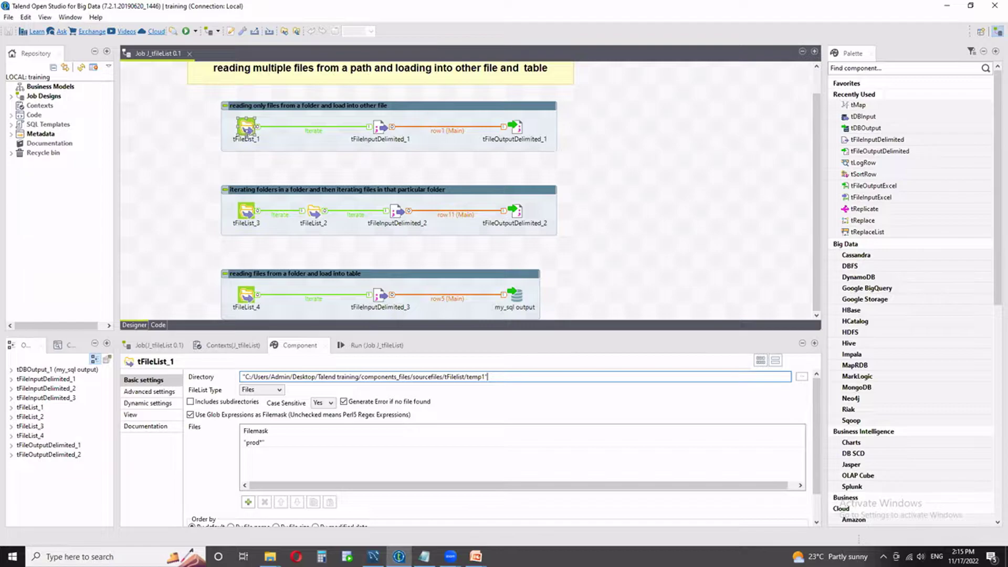
Review the FileList Type options of tFileList_1, keeping Files, and check the end of the directory path
{"action": "left_click", "coordinate": [280, 391]}
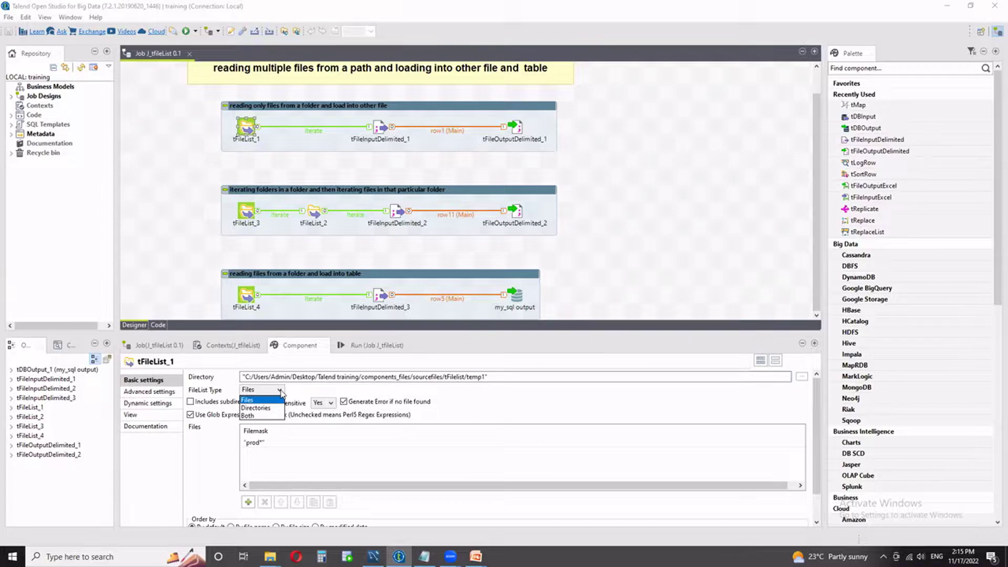
{"action": "left_click", "coordinate": [273, 400]}
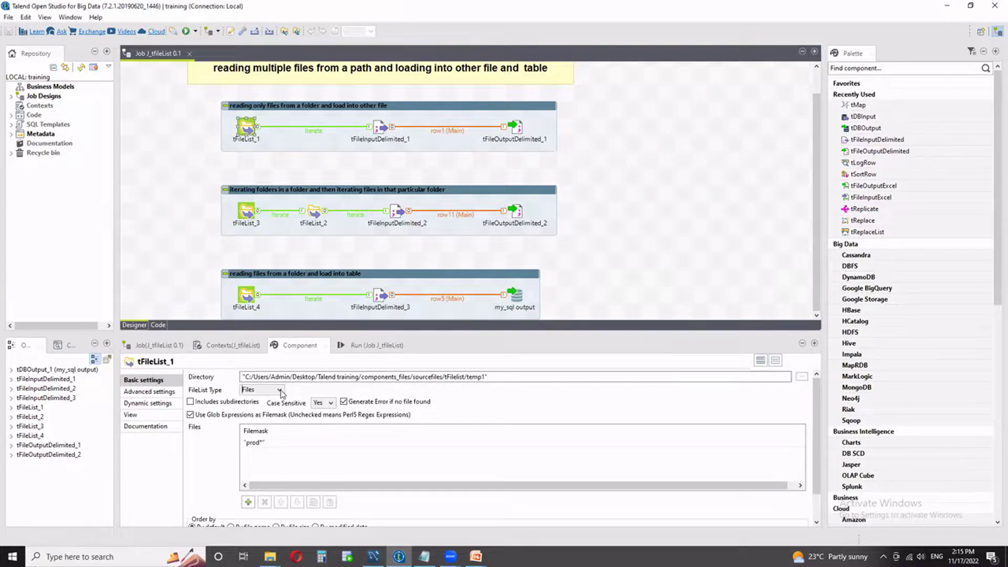
{"action": "left_click", "coordinate": [483, 378]}
{"action": "key", "text": "BackSpace"}
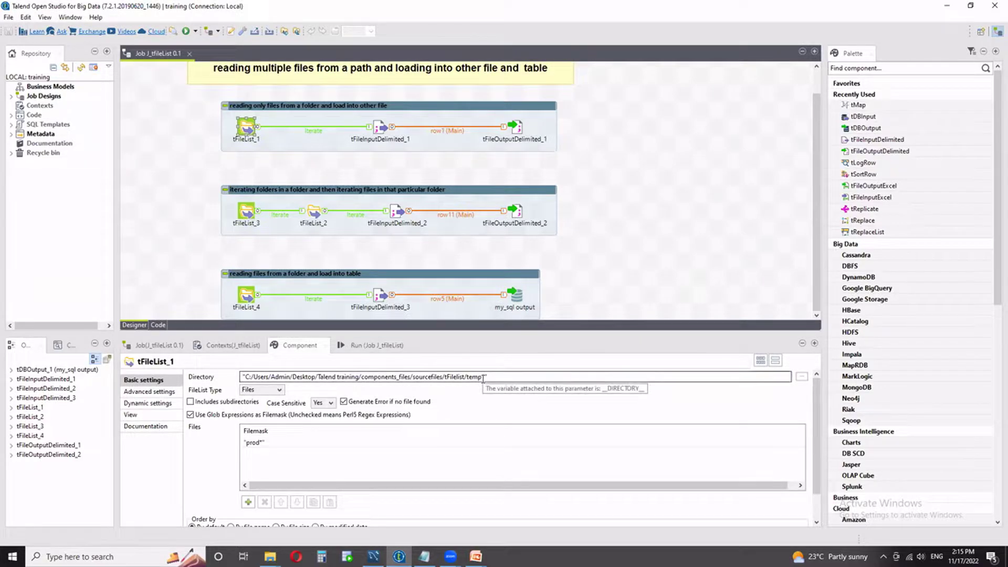
{"action": "key", "text": "Tab"}
Examine the "prod*" filemask of tFileList_1 and compare it with the file names in the temp1 folder
{"action": "left_click", "coordinate": [256, 444]}
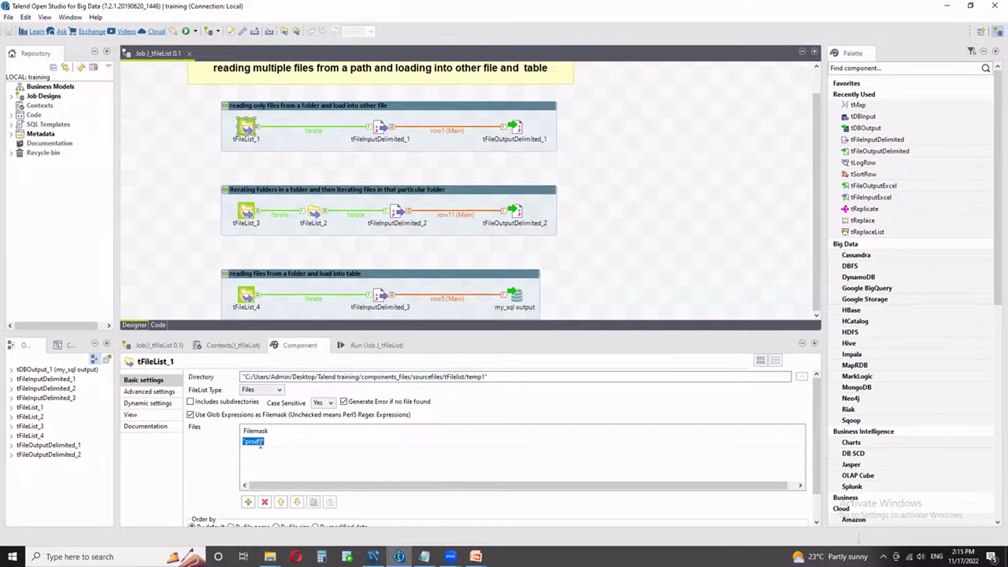
{"action": "left_click", "coordinate": [260, 443]}
{"action": "mouse_move", "coordinate": [270, 556]}
{"action": "left_click", "coordinate": [225, 520]}
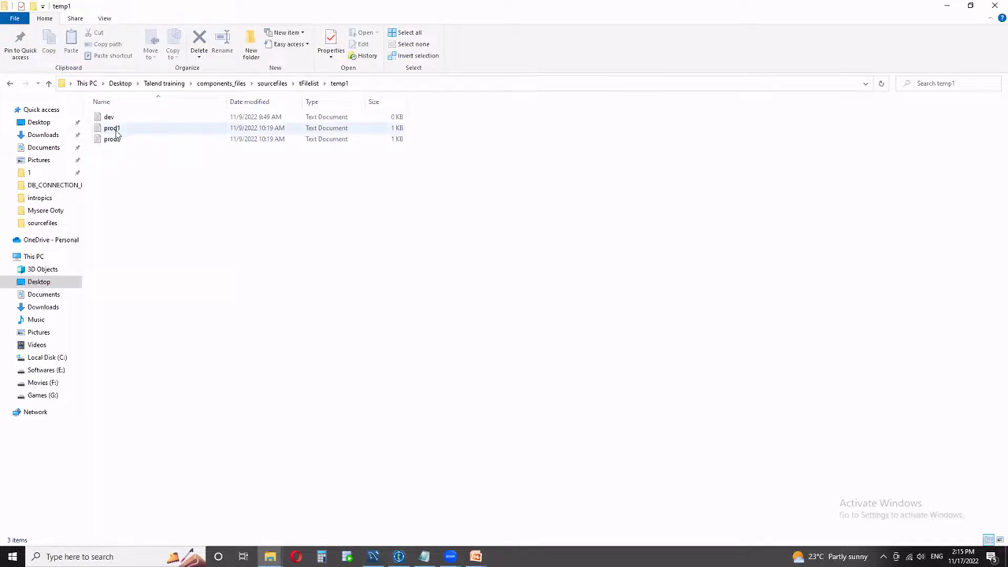
{"action": "left_click", "coordinate": [399, 557]}
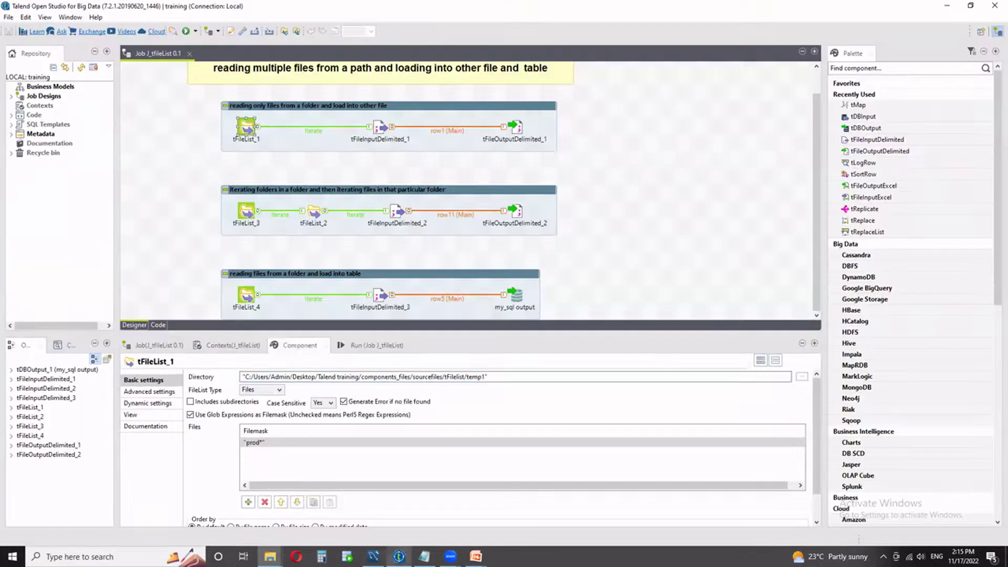
Inspect the wildcard in the existing filemask, then add an extra filemask row to tFileList_1 and remove it again
{"action": "left_click", "coordinate": [254, 443]}
{"action": "left_click", "coordinate": [260, 442]}
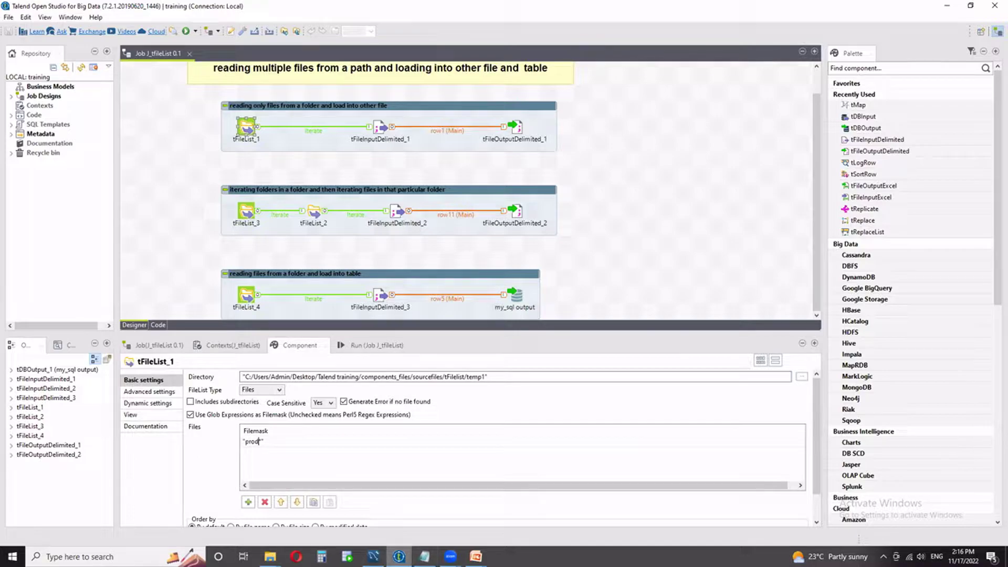
{"action": "left_click", "coordinate": [270, 556]}
{"action": "left_click", "coordinate": [270, 556]}
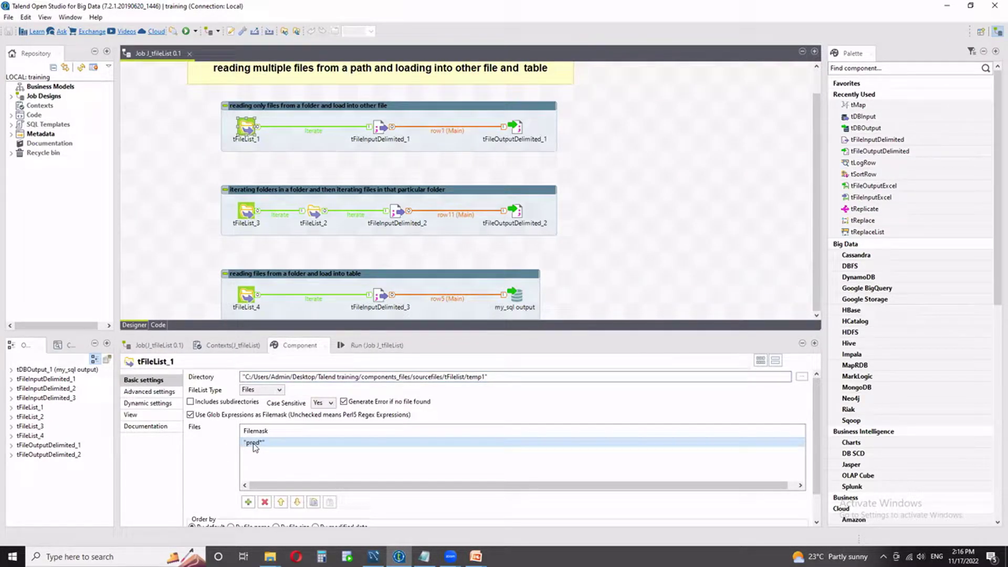
{"action": "left_click", "coordinate": [249, 502]}
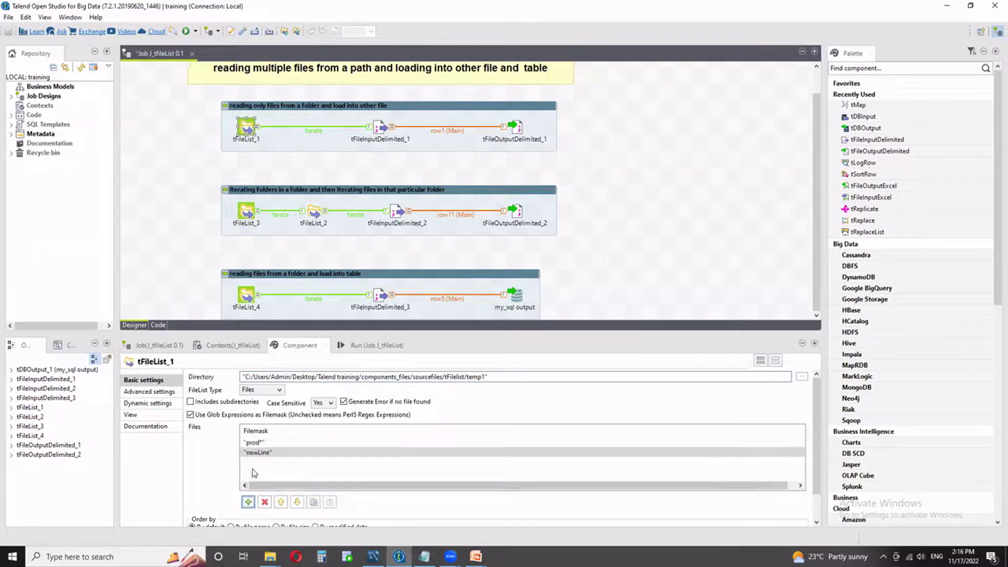
{"action": "left_click", "coordinate": [264, 503]}
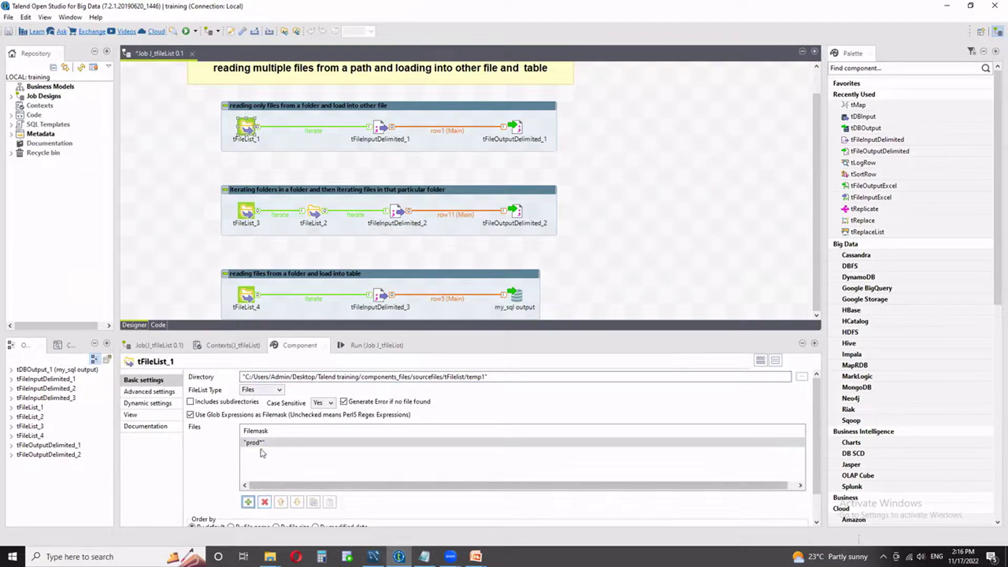
Review the Case Sensitive options of tFileList_1, keeping Yes, and recheck that the directory ends in temp1
{"action": "left_click", "coordinate": [331, 403]}
{"action": "left_click", "coordinate": [322, 413]}
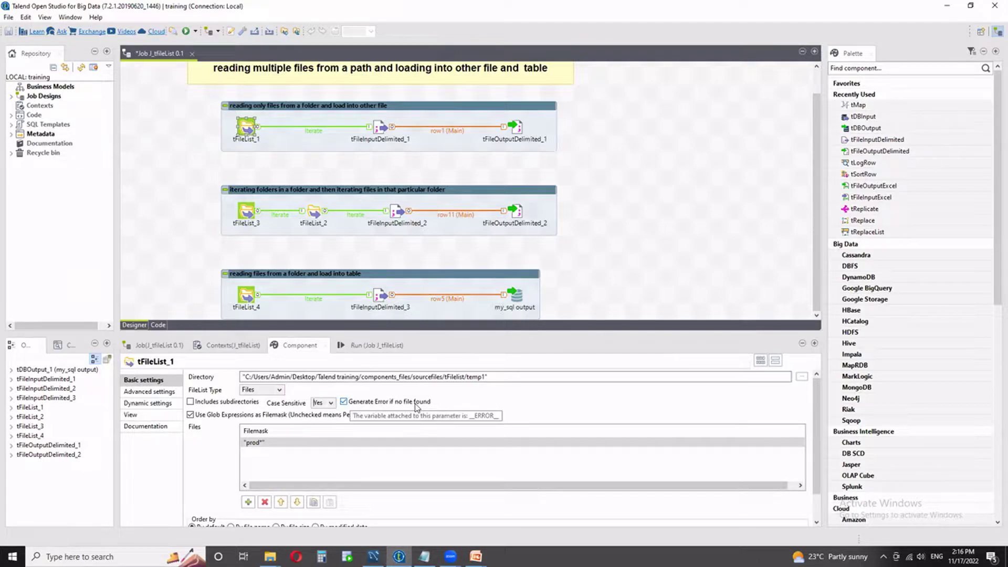
{"action": "left_click", "coordinate": [482, 377]}
{"action": "type", "text": "1"}
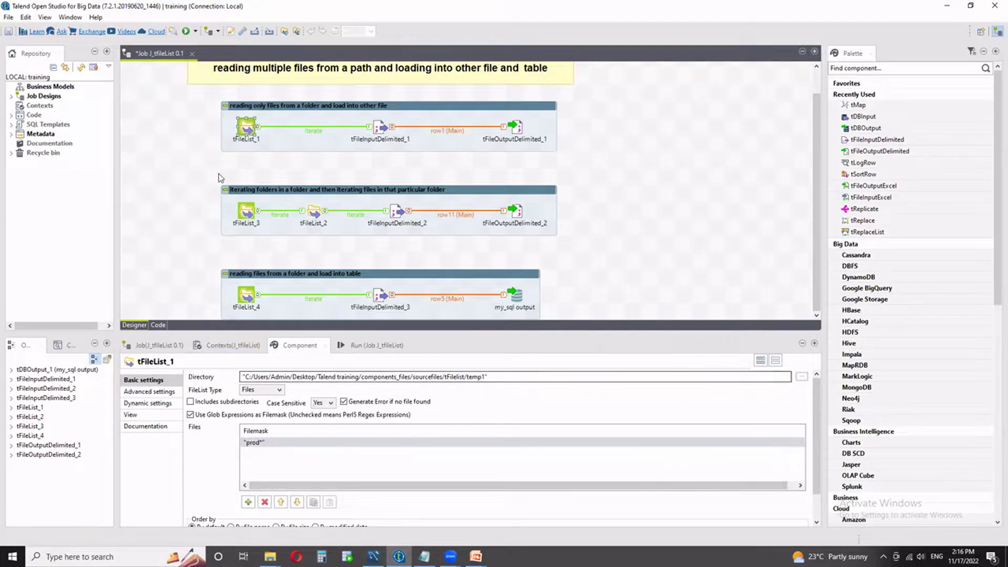
Open tFileInputDelimited_1's settings and examine its File name/Stream expression alongside the files in the temp1 folder
{"action": "left_click", "coordinate": [381, 129]}
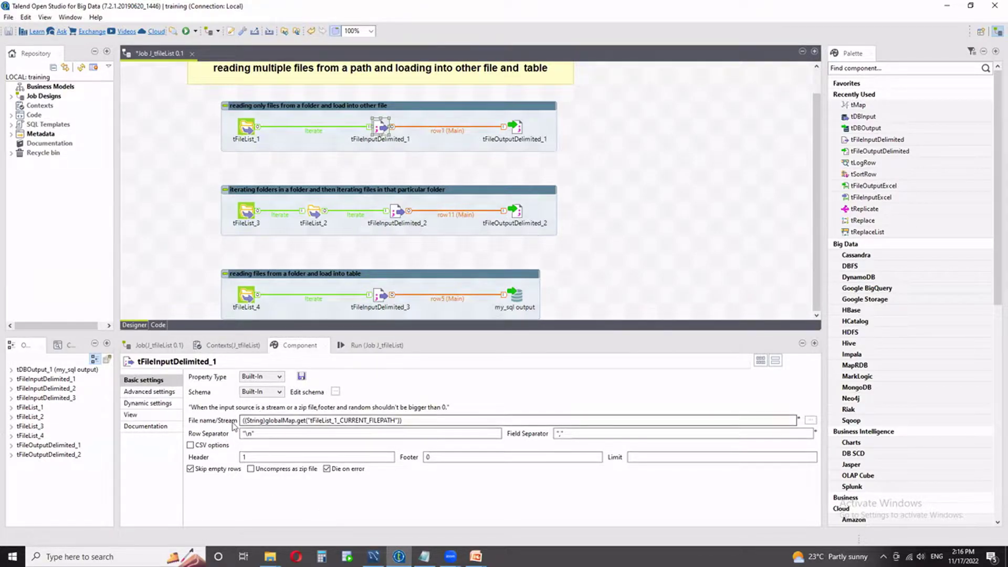
{"action": "left_click_drag", "start_coordinate": [242, 420], "coordinate": [449, 420]}
{"action": "left_click", "coordinate": [430, 420]}
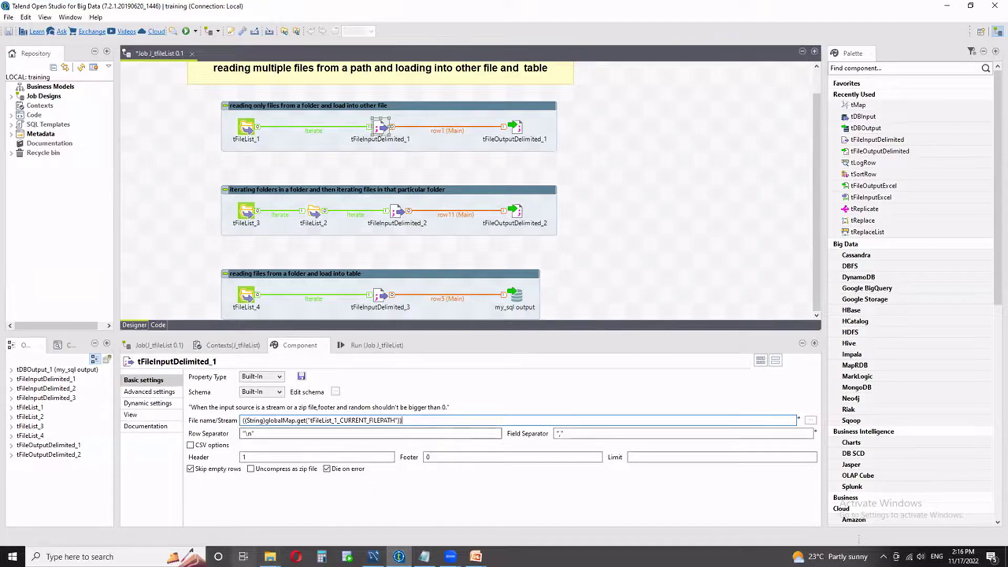
{"action": "mouse_move", "coordinate": [269, 556]}
{"action": "left_click", "coordinate": [212, 506]}
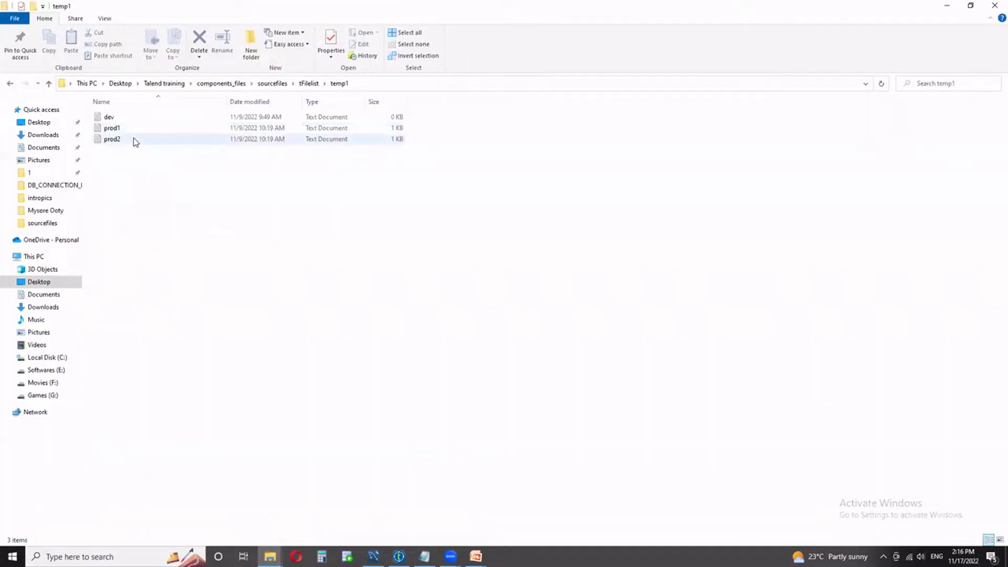
{"action": "mouse_move", "coordinate": [133, 137]}
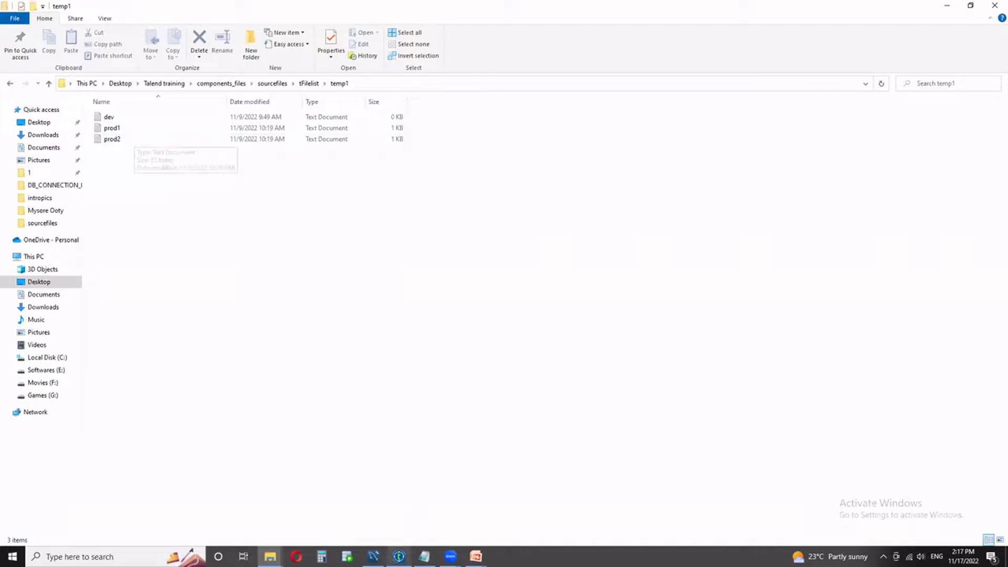
{"action": "left_click", "coordinate": [399, 556]}
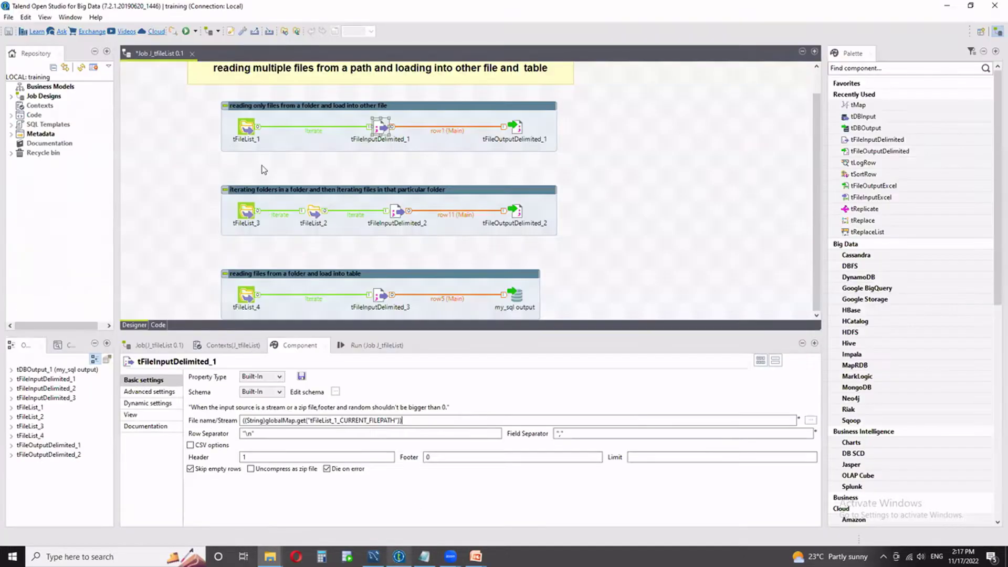
Inspect the iterate link between tFileList_1 and tFileInputDelimited_1, then reopen the settings of tFileList_1
{"action": "left_click", "coordinate": [309, 130]}
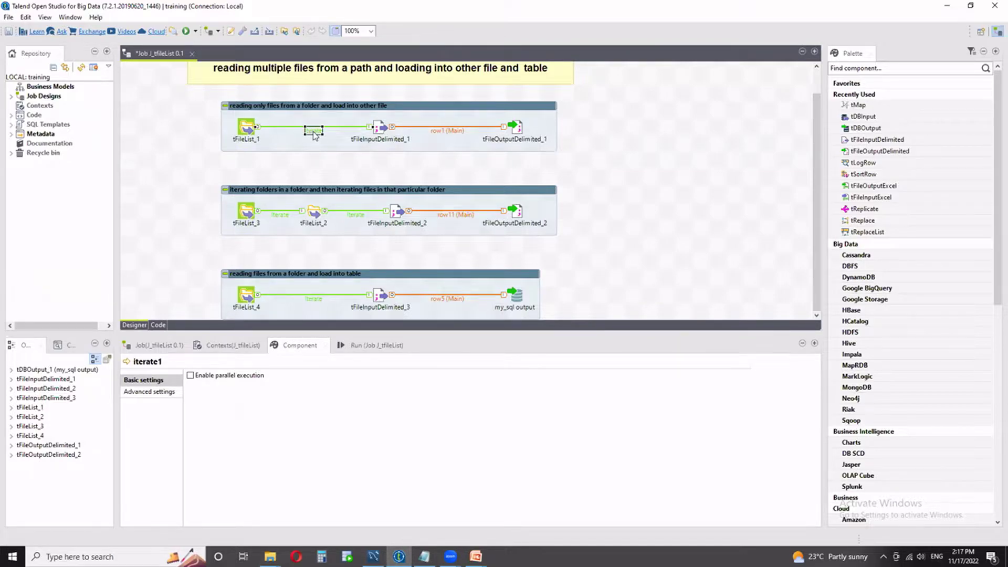
{"action": "left_click", "coordinate": [310, 143]}
{"action": "left_click", "coordinate": [249, 130]}
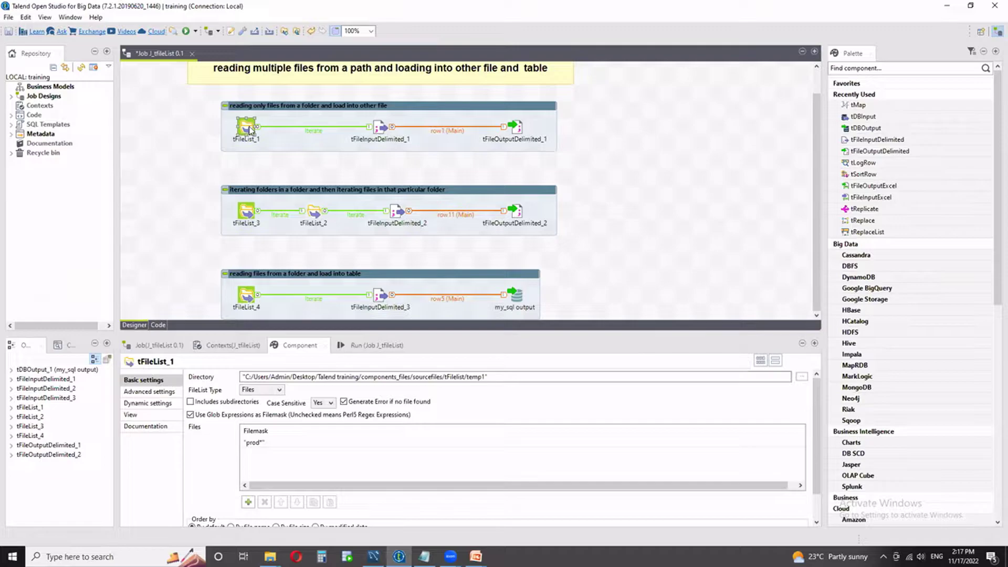
Compare the files in the temp1 folder with the directory and filemask of tFileList_1, also checking tFileInputDelimited_1's settings
{"action": "left_click", "coordinate": [399, 556]}
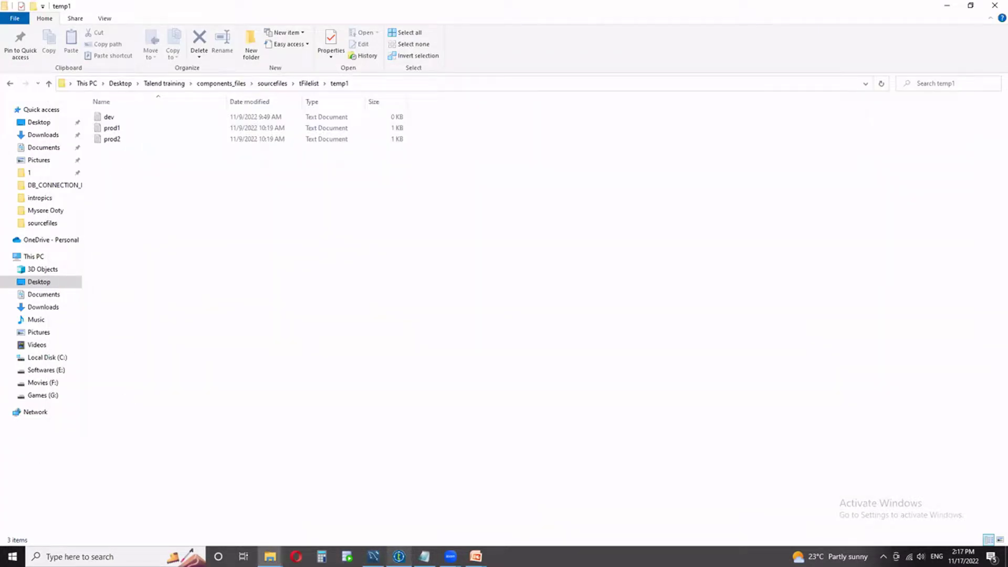
{"action": "left_click", "coordinate": [399, 556]}
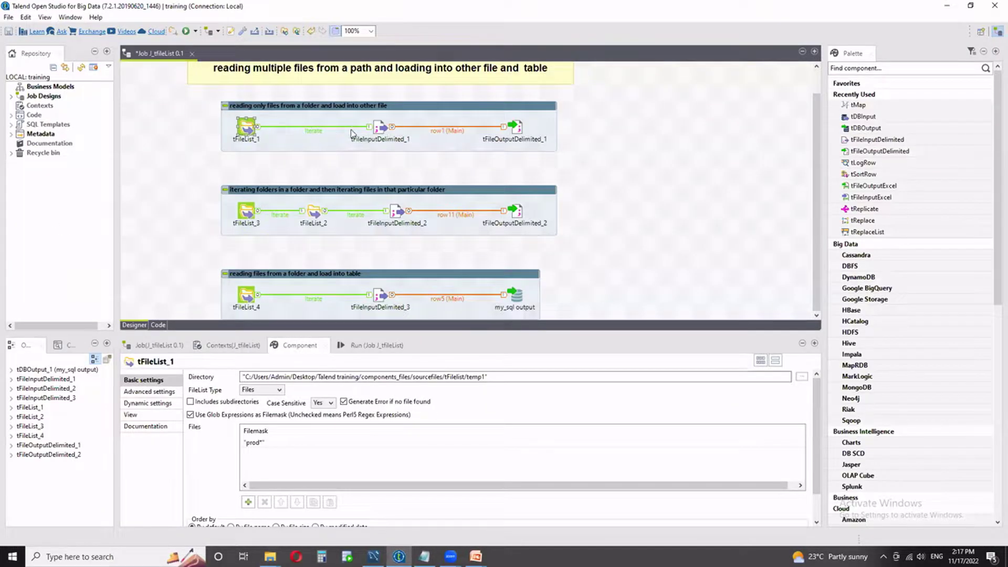
{"action": "left_click", "coordinate": [380, 127]}
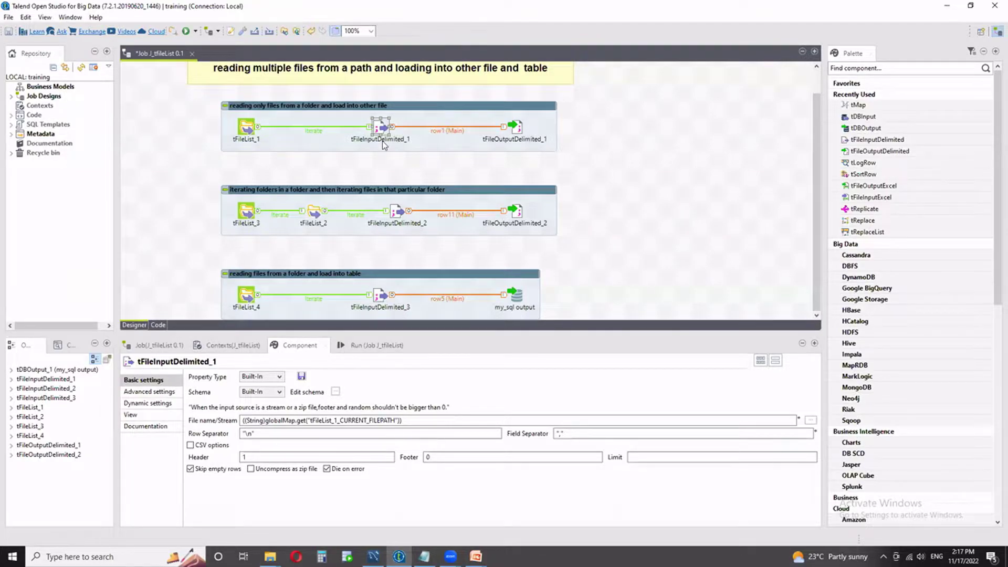
{"action": "left_click", "coordinate": [246, 130]}
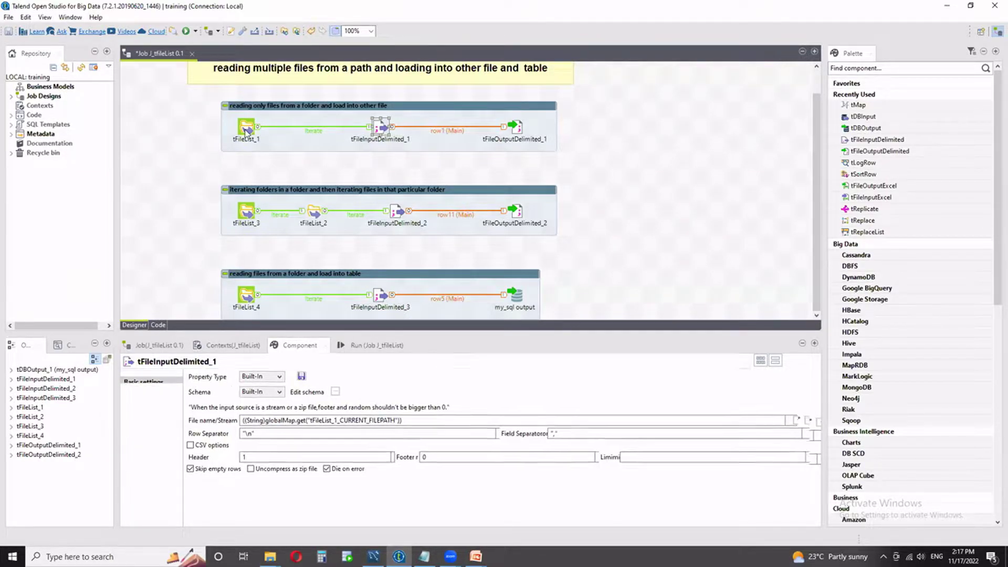
{"action": "left_click", "coordinate": [483, 377]}
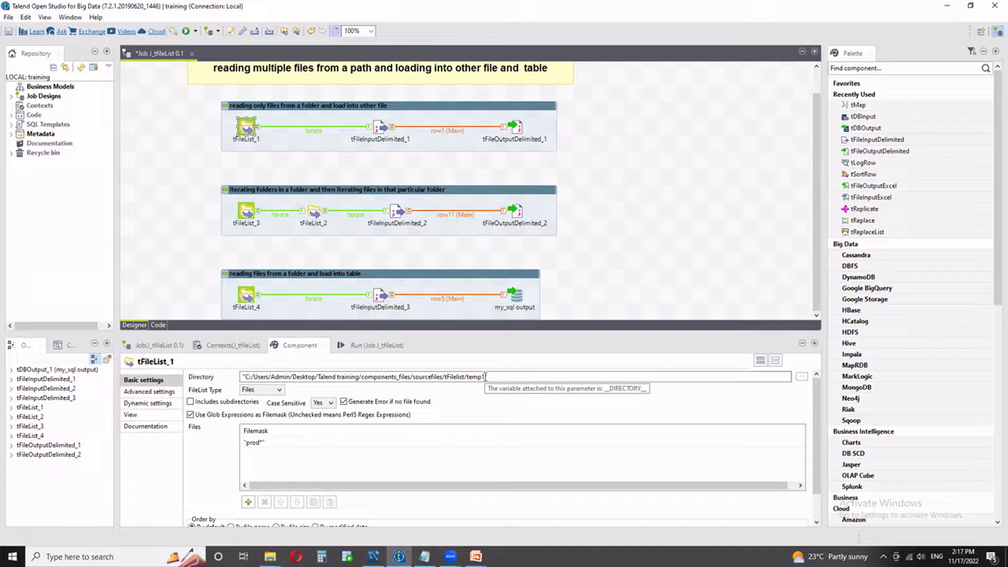
{"action": "left_click", "coordinate": [258, 445]}
Set the File name/Stream of tFileInputDelimited_1 to tFileList_1's Current File Name with path variable: ((String)globalMap.get("tFileList_1_CURRENT_FILEPATH"))
{"action": "left_click", "coordinate": [381, 128]}
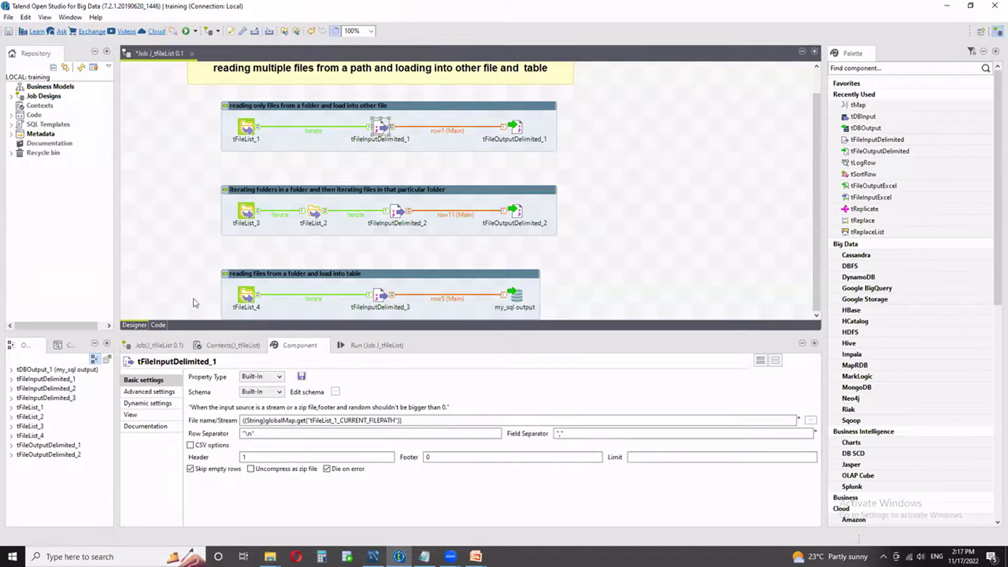
{"action": "left_click", "coordinate": [11, 408]}
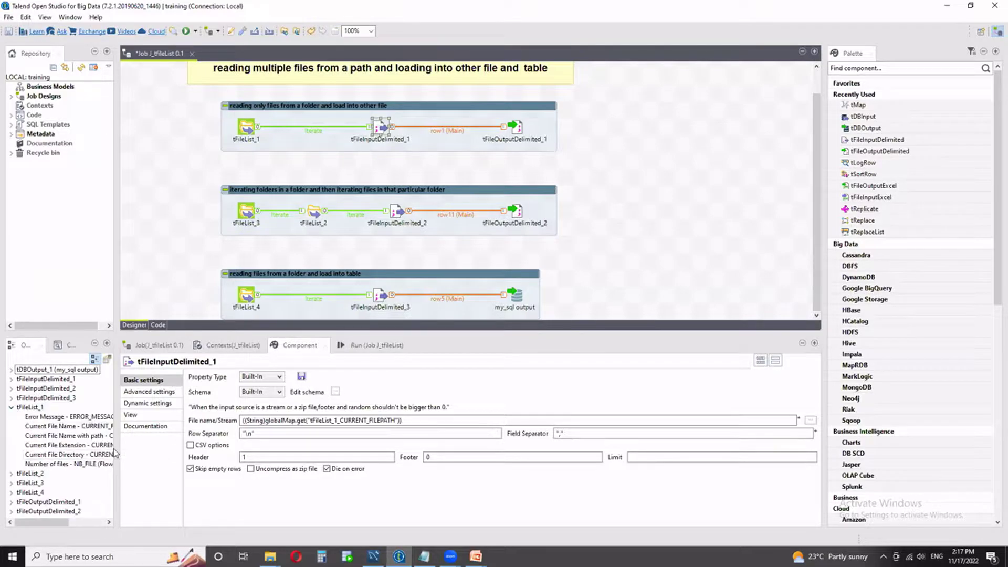
{"action": "left_click_drag", "start_coordinate": [117, 450], "coordinate": [177, 447]}
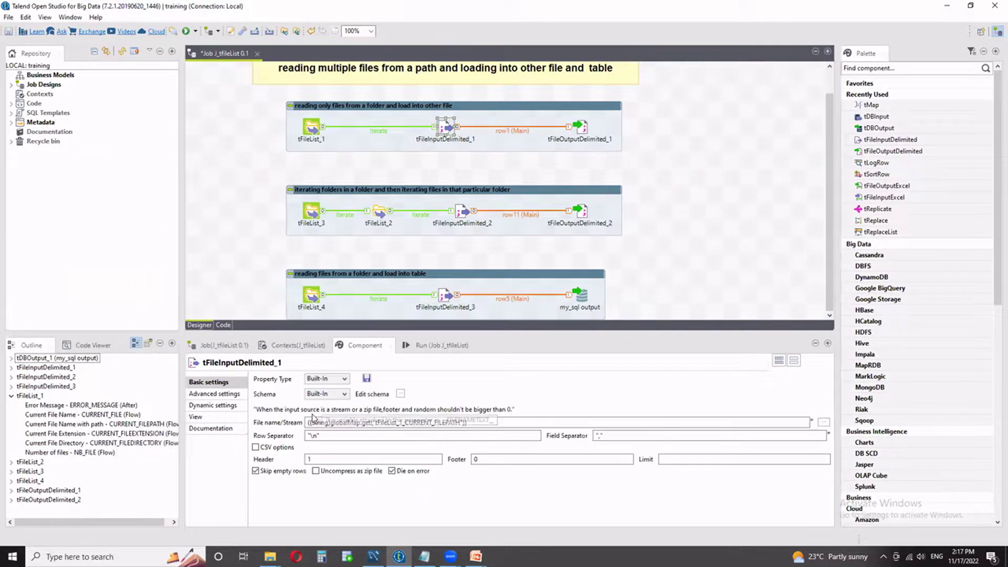
{"action": "left_click_drag", "start_coordinate": [473, 422], "coordinate": [307, 422]}
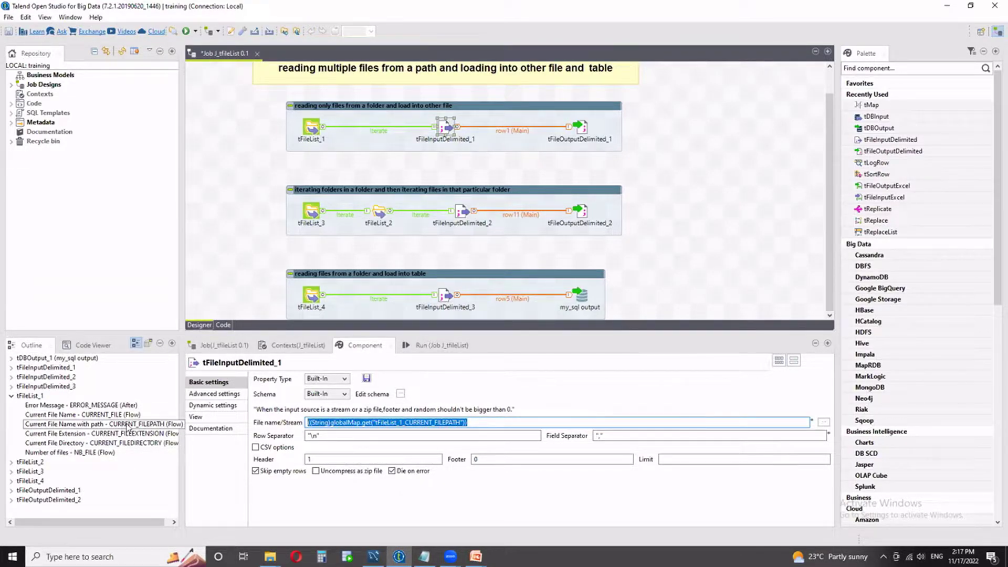
{"action": "left_click_drag", "start_coordinate": [126, 425], "coordinate": [461, 422]}
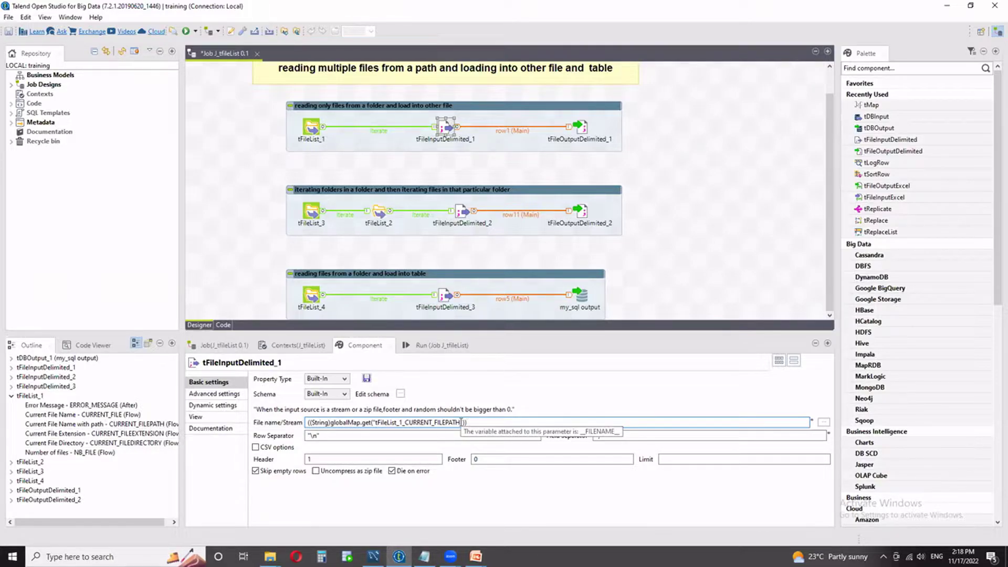
{"action": "left_click", "coordinate": [445, 130]}
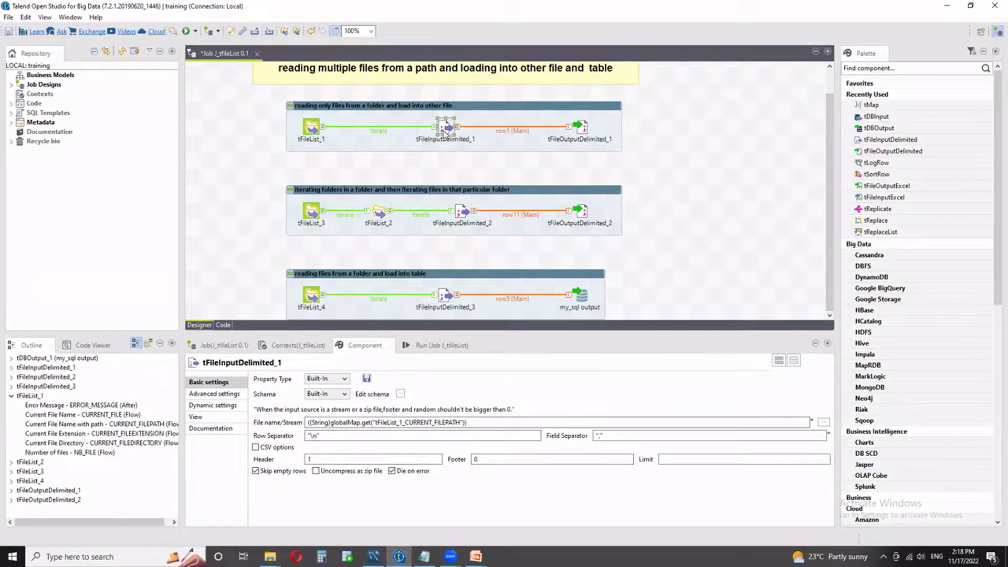
Open the settings of tFileOutputDelimited_1 and examine the header and rows of the prod1 source file in Notepad
{"action": "left_click", "coordinate": [580, 132]}
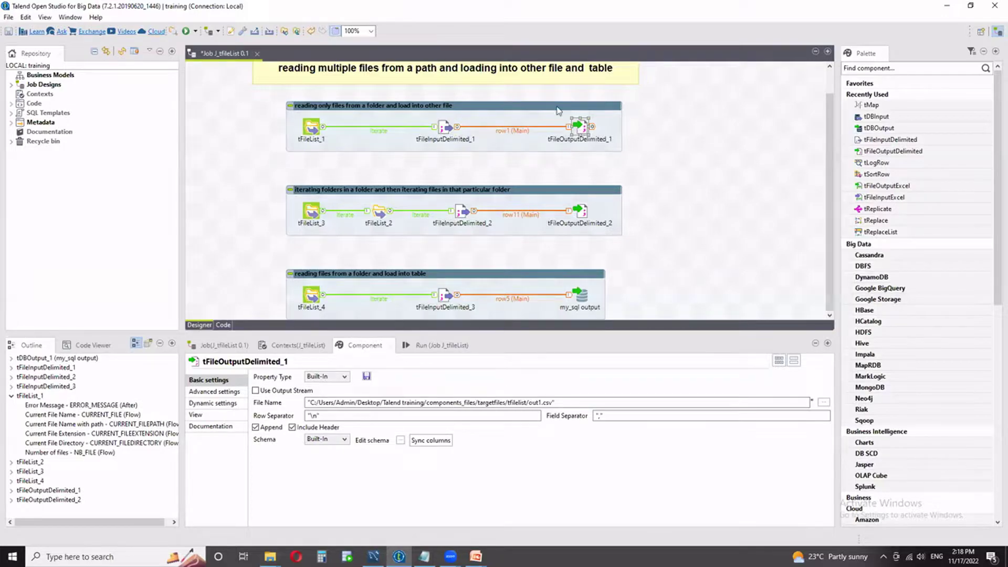
{"action": "left_click", "coordinate": [424, 556]}
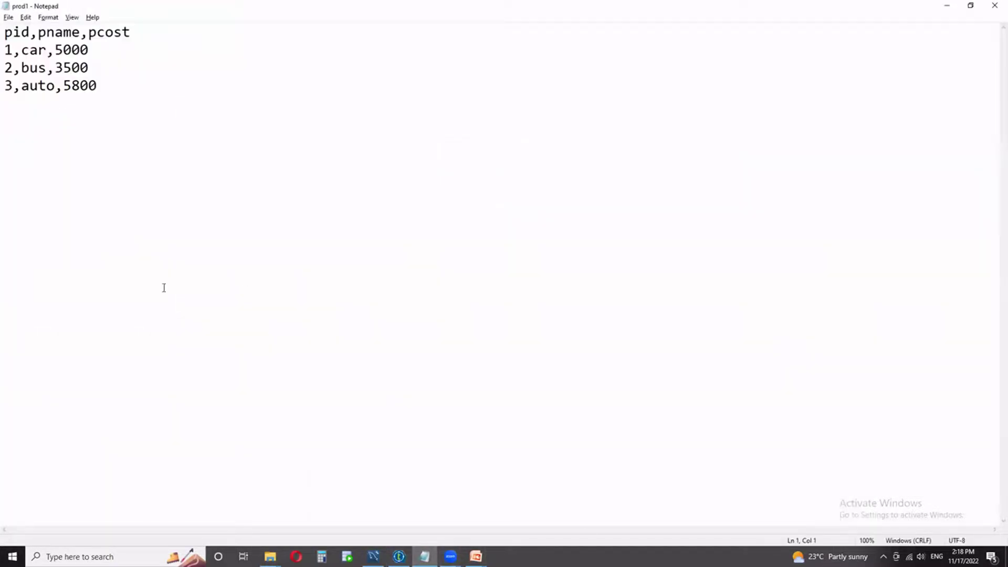
{"action": "left_click_drag", "start_coordinate": [5, 33], "coordinate": [115, 85]}
{"action": "left_click", "coordinate": [114, 86]}
{"action": "left_click", "coordinate": [425, 556]}
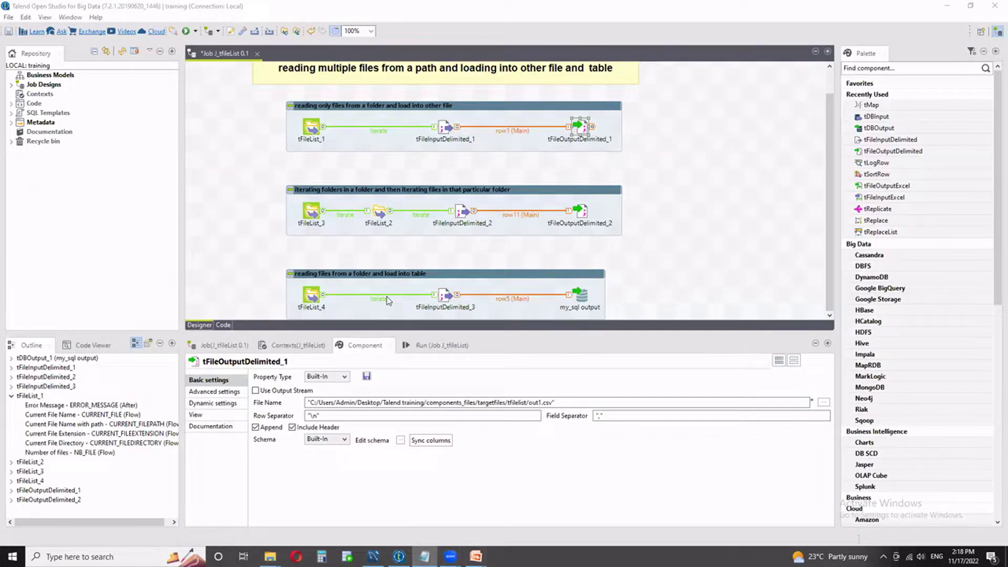
Examine the out1.csv target in the File Name path of tFileOutputDelimited_1
{"action": "left_click", "coordinate": [581, 128]}
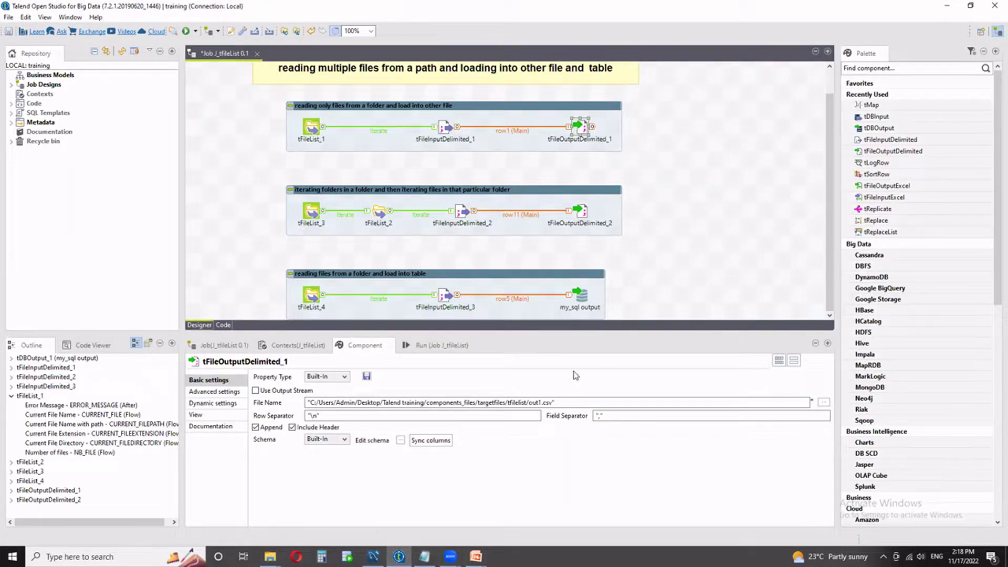
{"action": "left_click", "coordinate": [551, 404]}
{"action": "left_click_drag", "start_coordinate": [551, 403], "coordinate": [532, 403]}
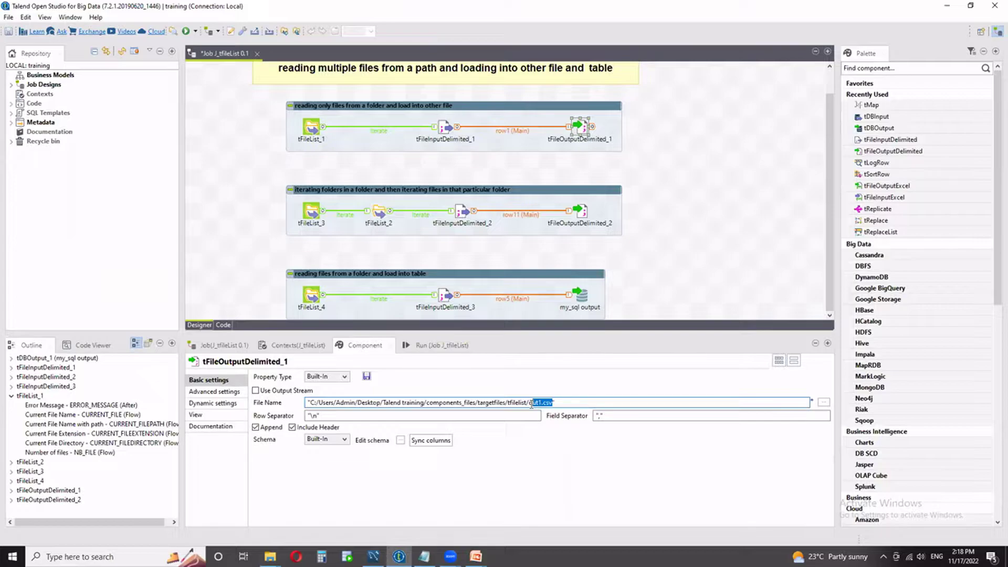
Deactivate the folder-iterating subjob that starts with tFileList_3 and the table-loading subjob that starts with tFileList_4
{"action": "left_click", "coordinate": [506, 219]}
{"action": "right_click", "coordinate": [338, 202]}
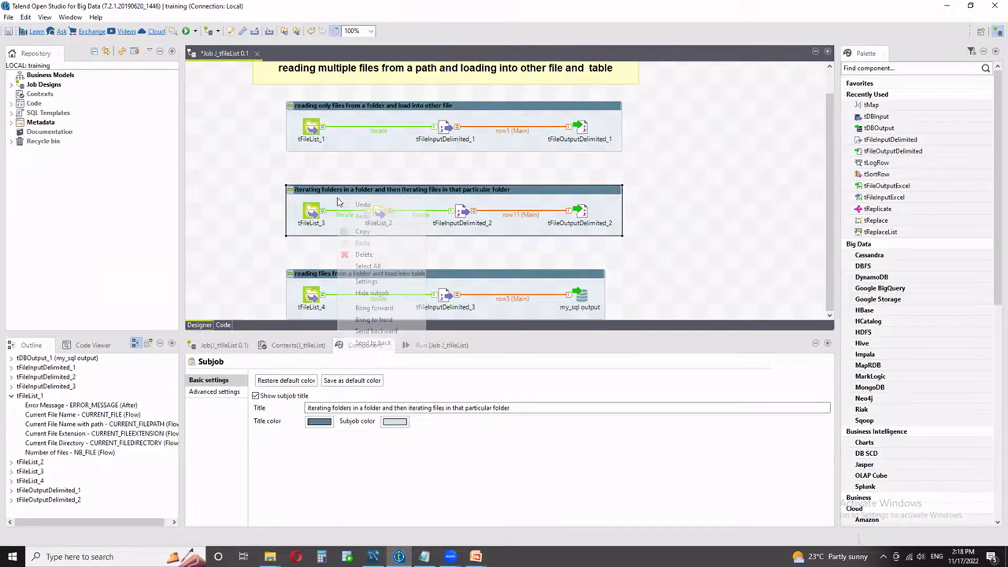
{"action": "right_click", "coordinate": [309, 216]}
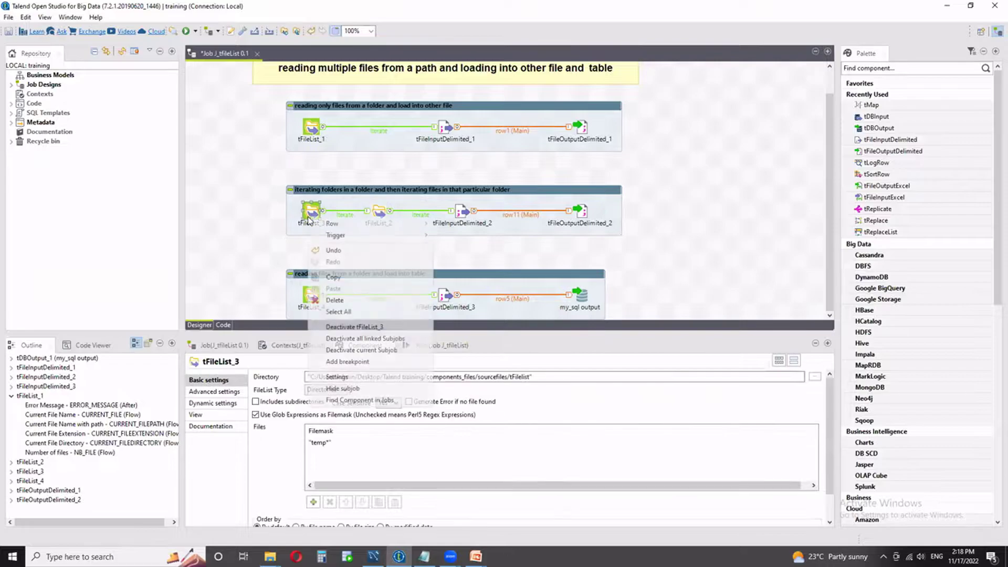
{"action": "left_click", "coordinate": [361, 349]}
{"action": "right_click", "coordinate": [310, 296]}
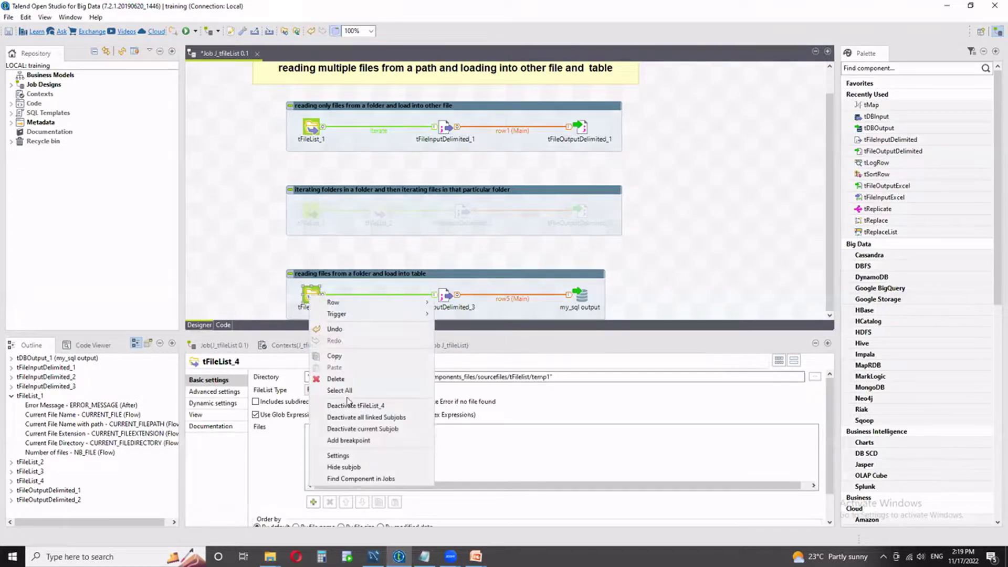
{"action": "left_click", "coordinate": [362, 429]}
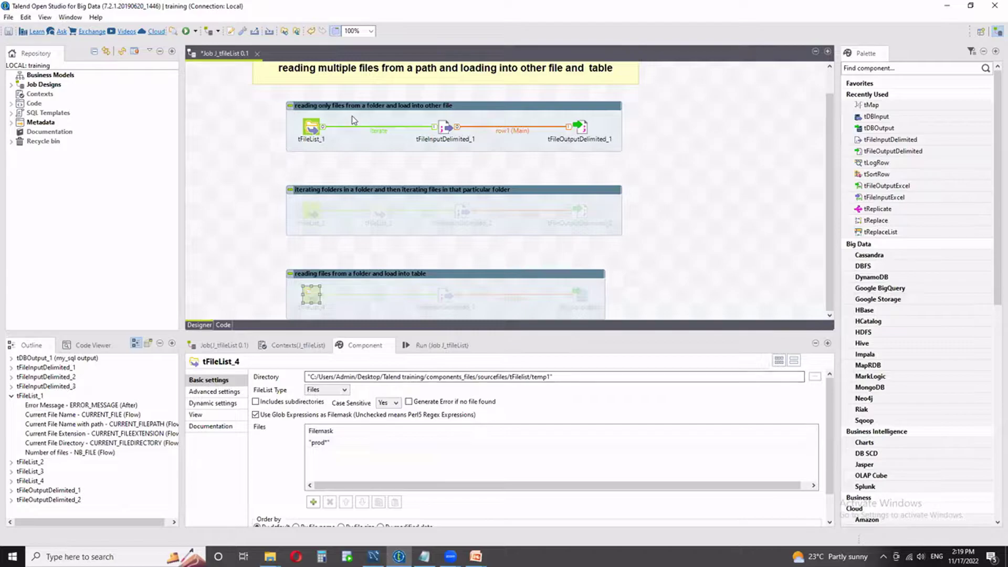
Save the J_tfileList job and run it
{"action": "left_click", "coordinate": [353, 120]}
{"action": "left_click", "coordinate": [8, 32]}
{"action": "left_click", "coordinate": [420, 342]}
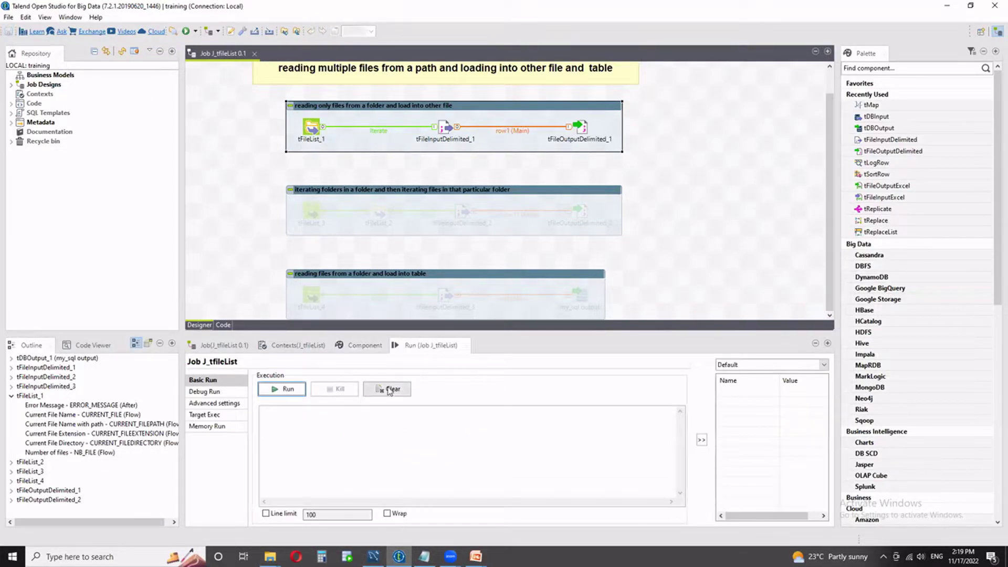
{"action": "left_click", "coordinate": [294, 391]}
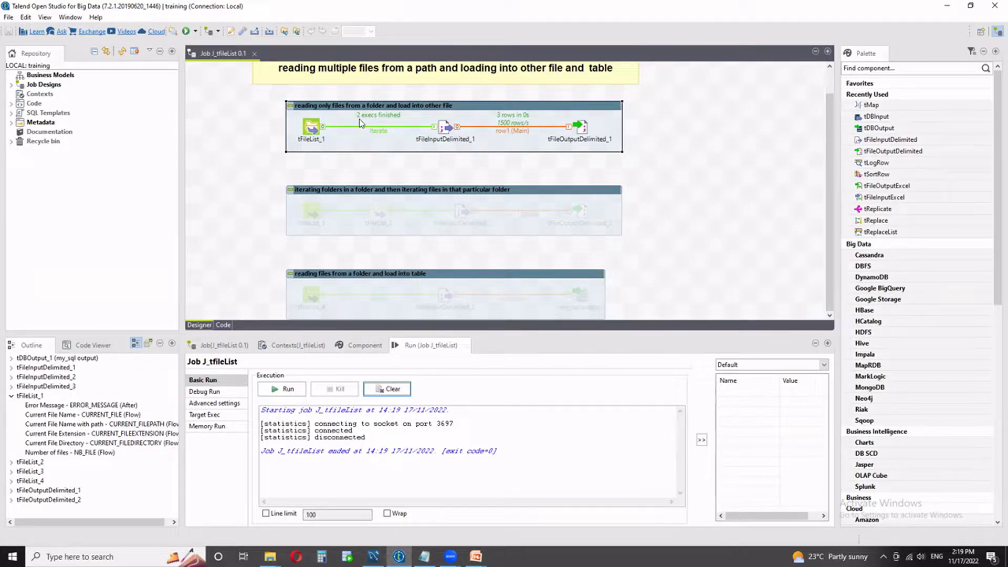
Recheck the directory and filemask of tFileList_1 against the prod files in the temp1 folder
{"action": "left_click", "coordinate": [367, 346]}
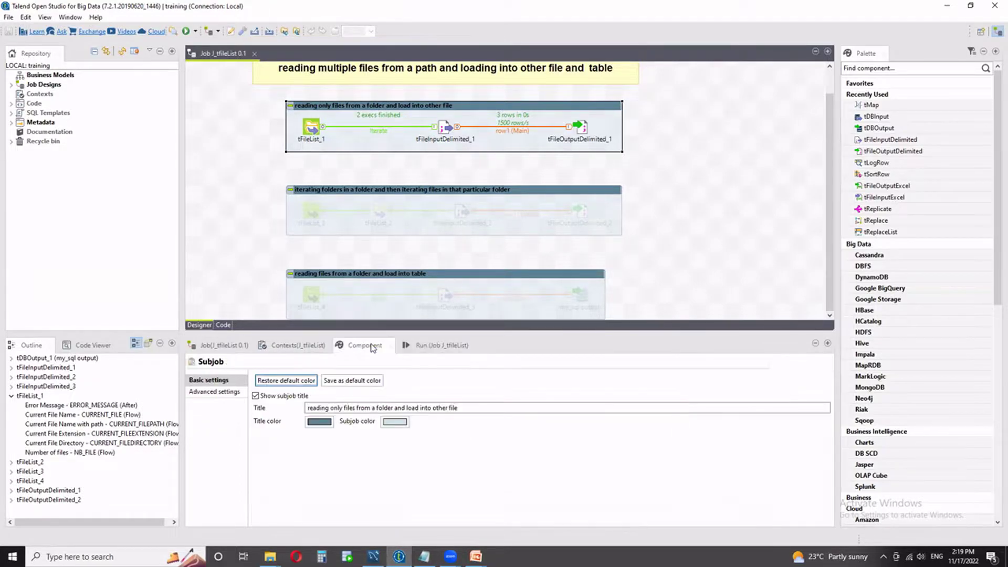
{"action": "left_click", "coordinate": [312, 127]}
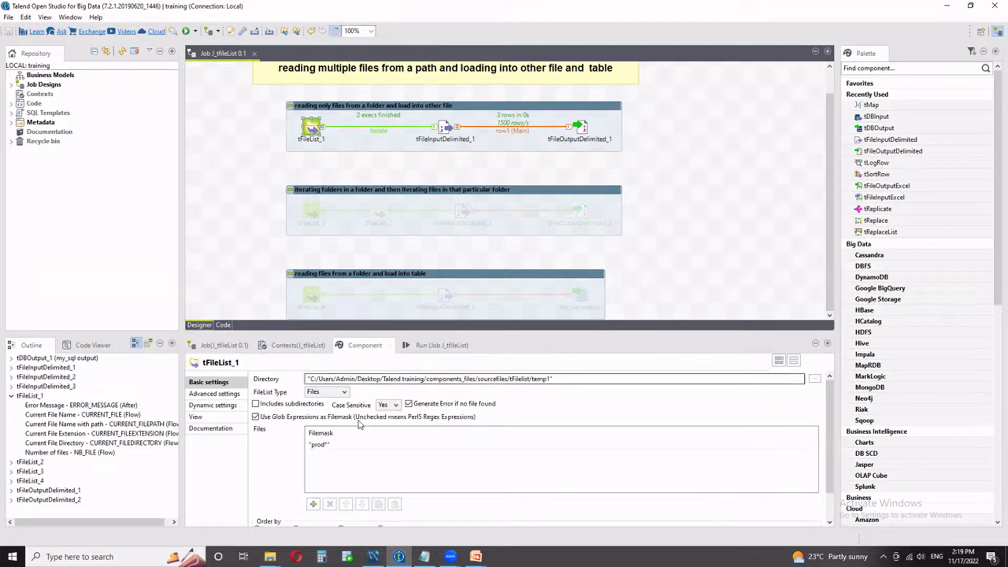
{"action": "left_click", "coordinate": [270, 556]}
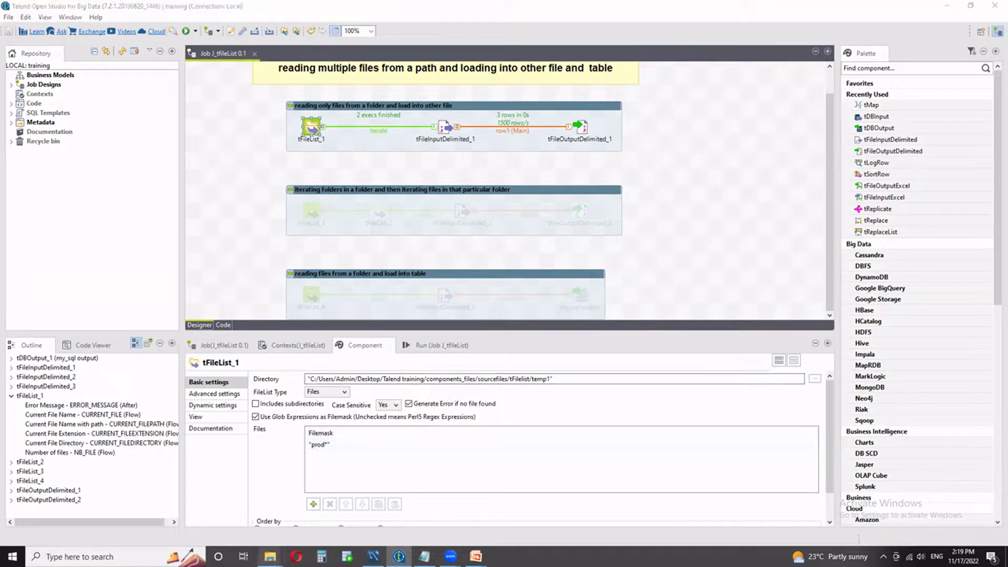
{"action": "left_click", "coordinate": [227, 518]}
{"action": "left_click", "coordinate": [115, 140]}
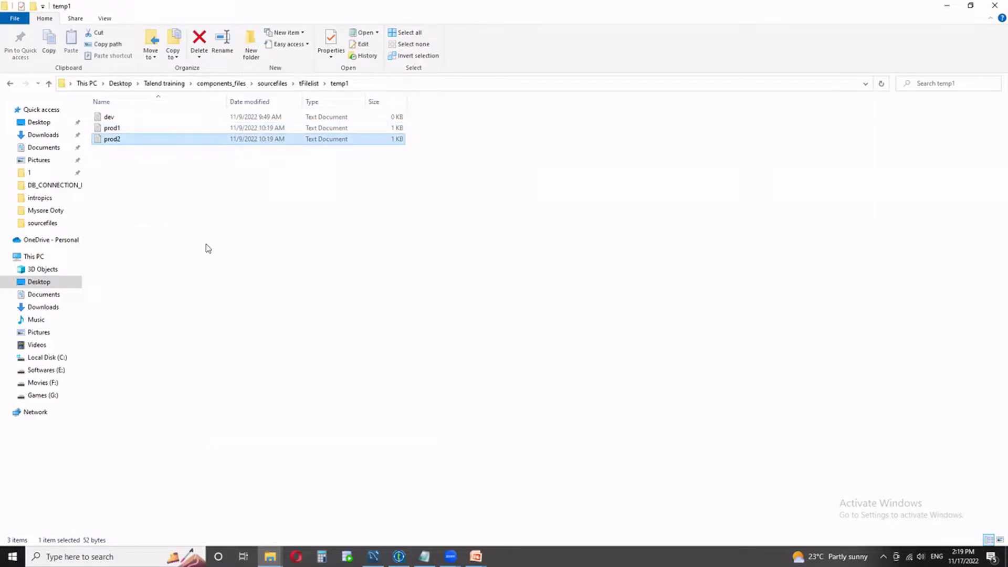
Open out1 from the targetfiles tfilelist folder in Excel and examine the two sets of loaded product rows
{"action": "left_click", "coordinate": [270, 556]}
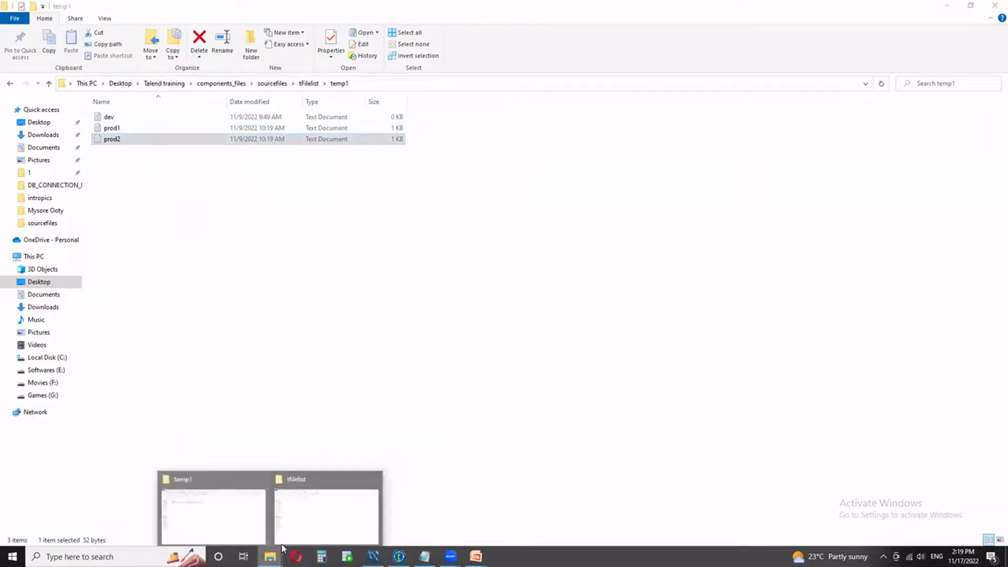
{"action": "left_click", "coordinate": [316, 499]}
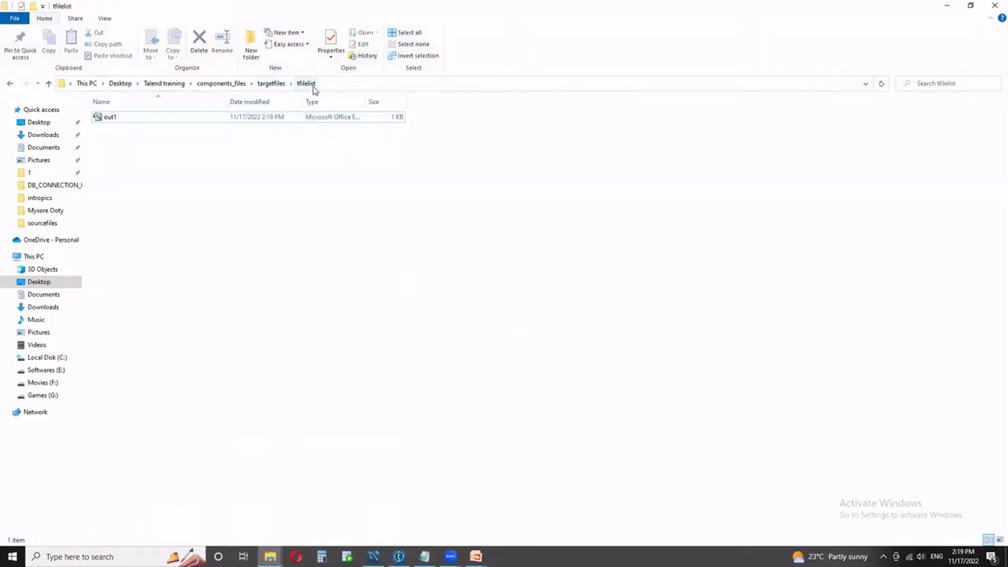
{"action": "double_click", "coordinate": [110, 117]}
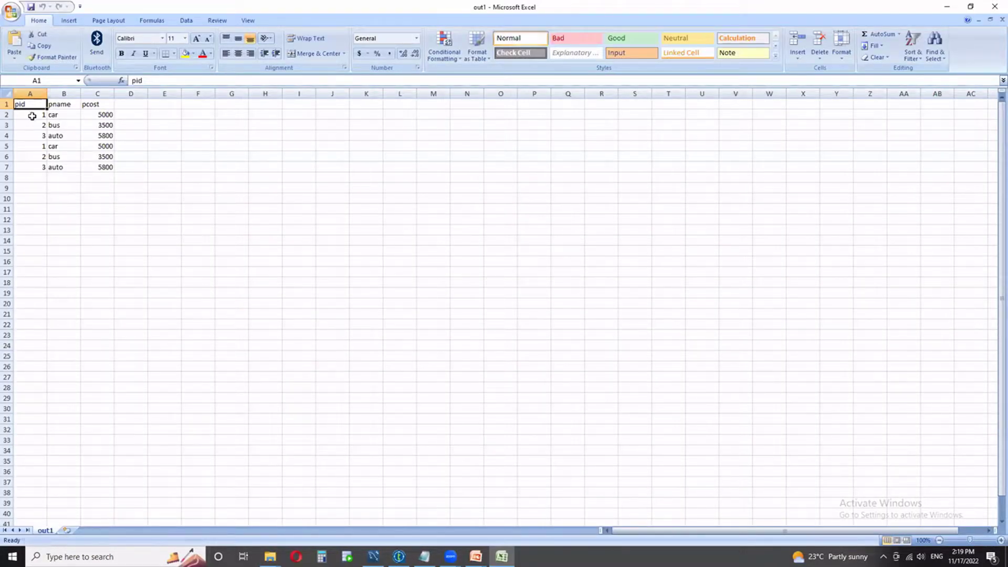
{"action": "left_click_drag", "start_coordinate": [31, 118], "coordinate": [105, 135]}
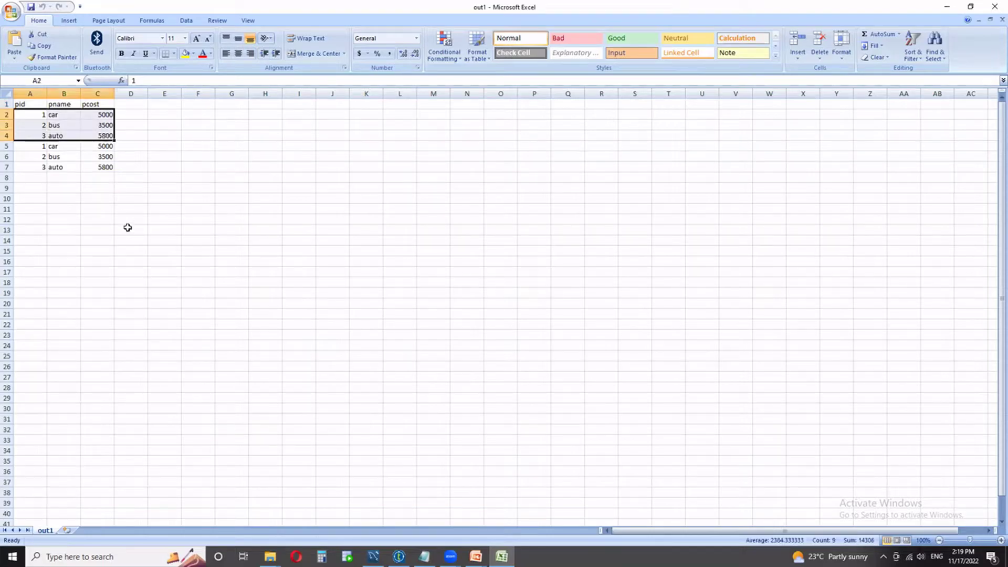
{"action": "left_click_drag", "start_coordinate": [26, 148], "coordinate": [101, 167]}
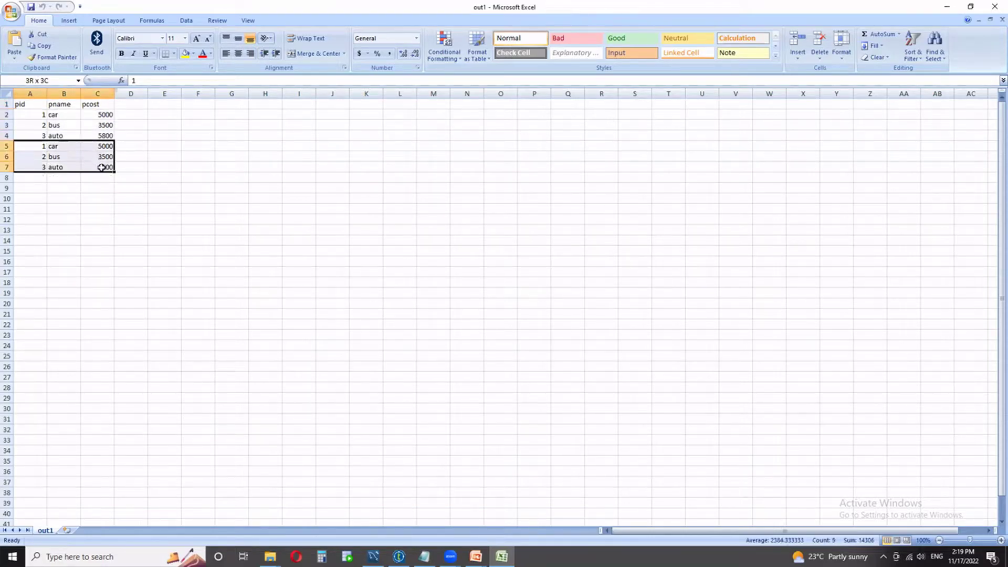
{"action": "left_click", "coordinate": [223, 231]}
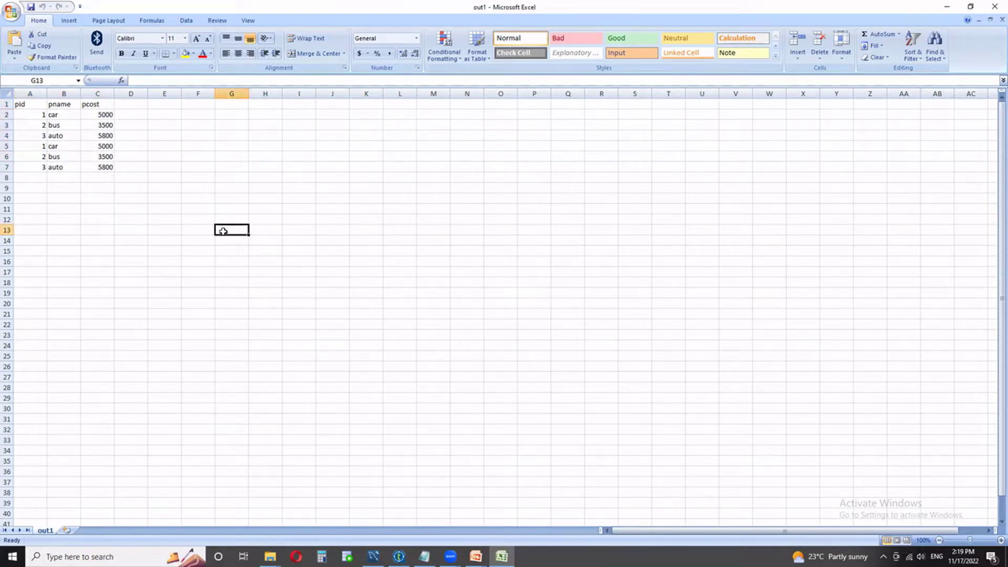
Open the prod2 and prod1 source files from temp1 to compare their rows with the output, closing prod1's window
{"action": "mouse_move", "coordinate": [269, 556]}
{"action": "left_click", "coordinate": [227, 530]}
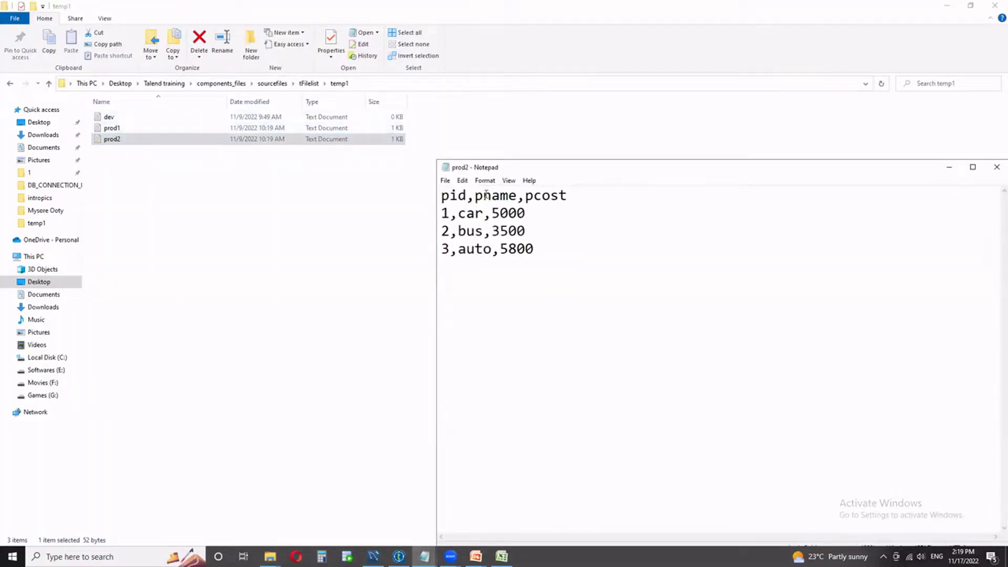
{"action": "double_click", "coordinate": [164, 128]}
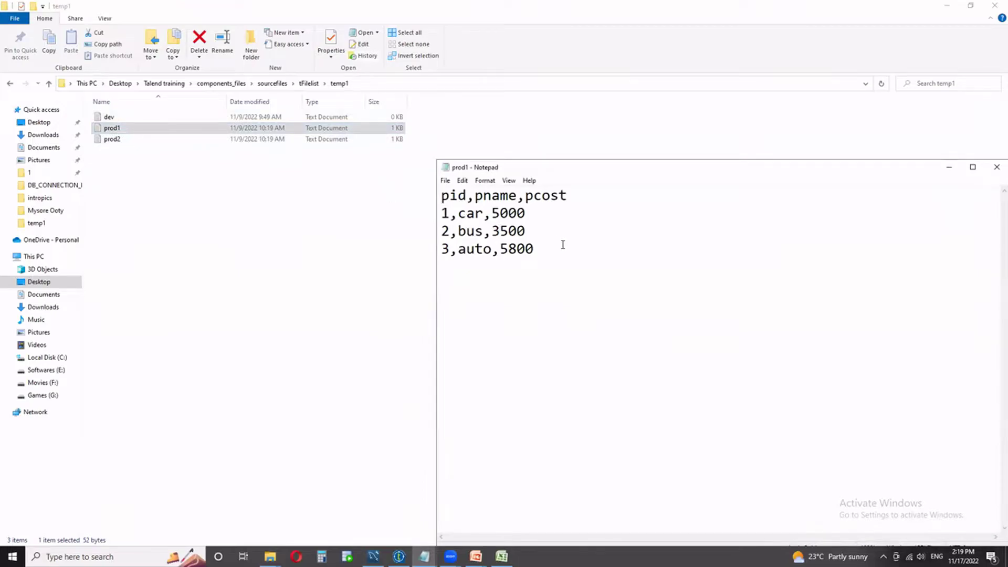
{"action": "left_click", "coordinate": [996, 167]}
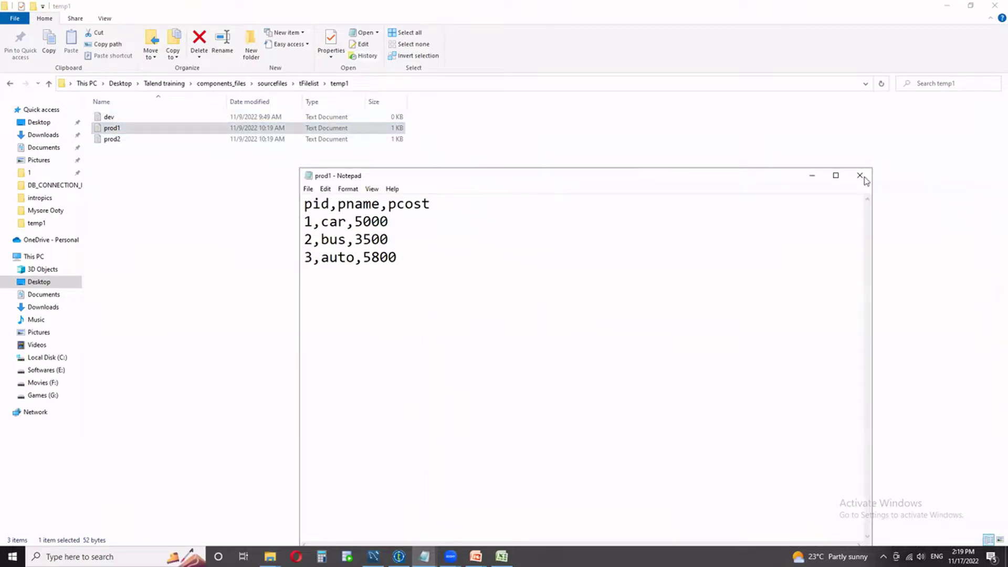
Close the prod1 source file and examine both sets of product rows in the out1 output in Excel
{"action": "left_click", "coordinate": [860, 168]}
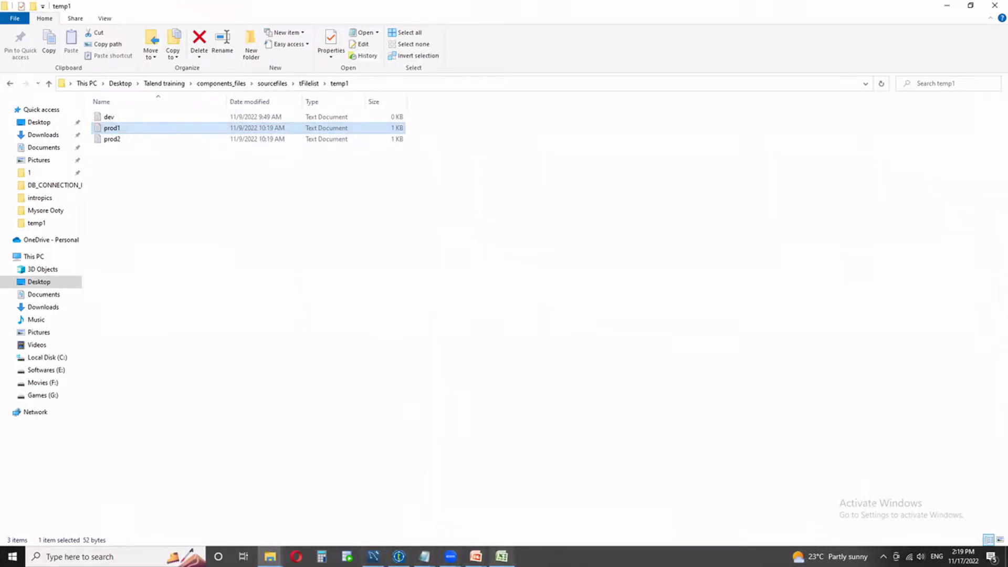
{"action": "left_click", "coordinate": [501, 557]}
{"action": "left_click_drag", "start_coordinate": [33, 142], "coordinate": [97, 166]}
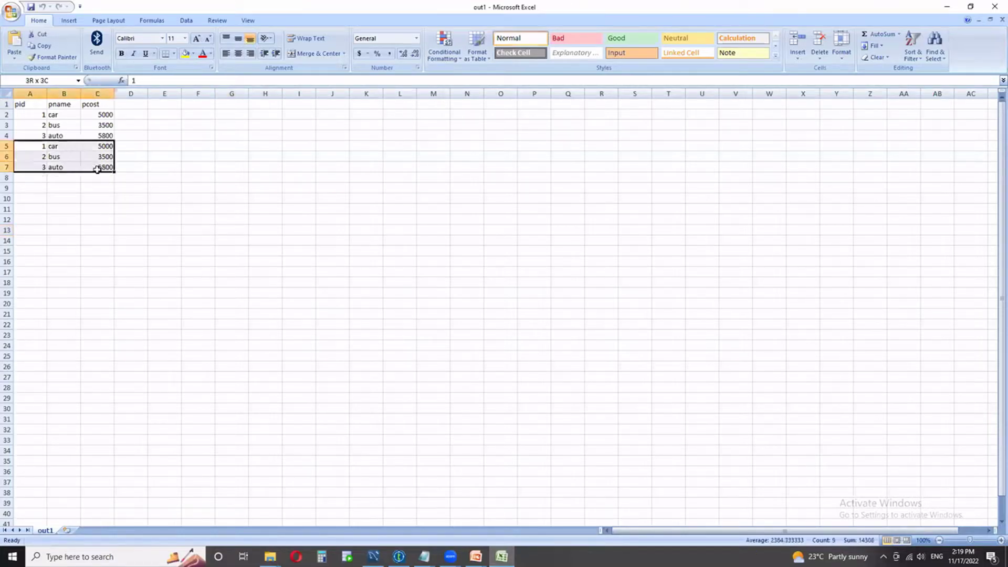
{"action": "left_click_drag", "start_coordinate": [26, 114], "coordinate": [101, 169]}
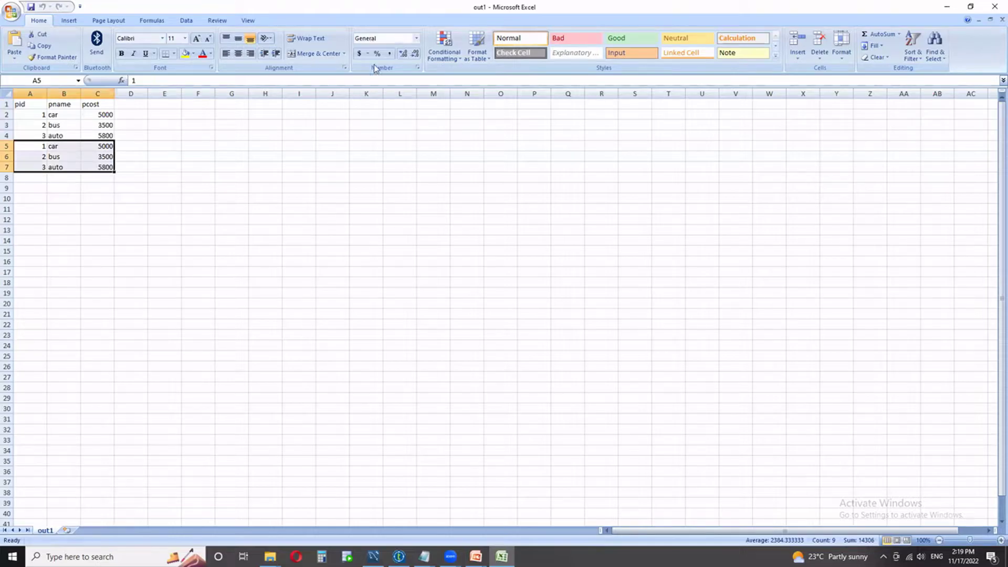
Switch to Talend and review the tFileOutputDelimited_1 and tFileInputDelimited_1 settings, including the input's schema, leaving the schema unchanged
{"action": "left_click", "coordinate": [398, 556]}
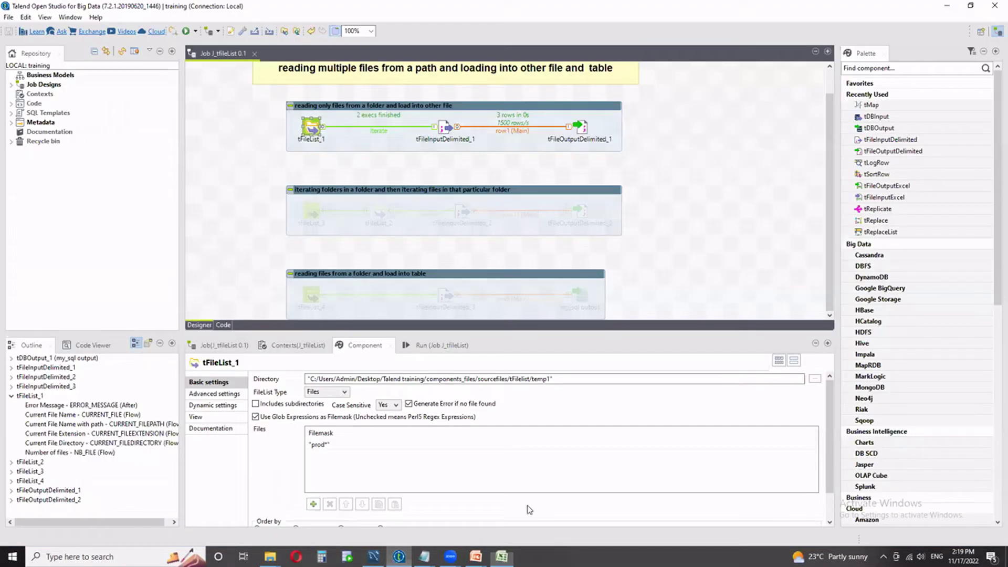
{"action": "left_click", "coordinate": [580, 126]}
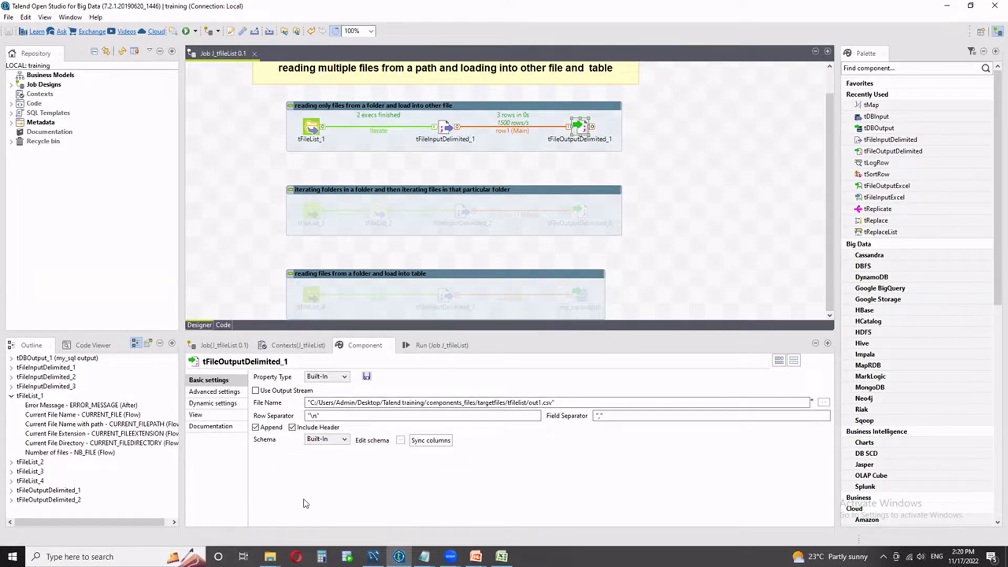
{"action": "left_click", "coordinate": [442, 128]}
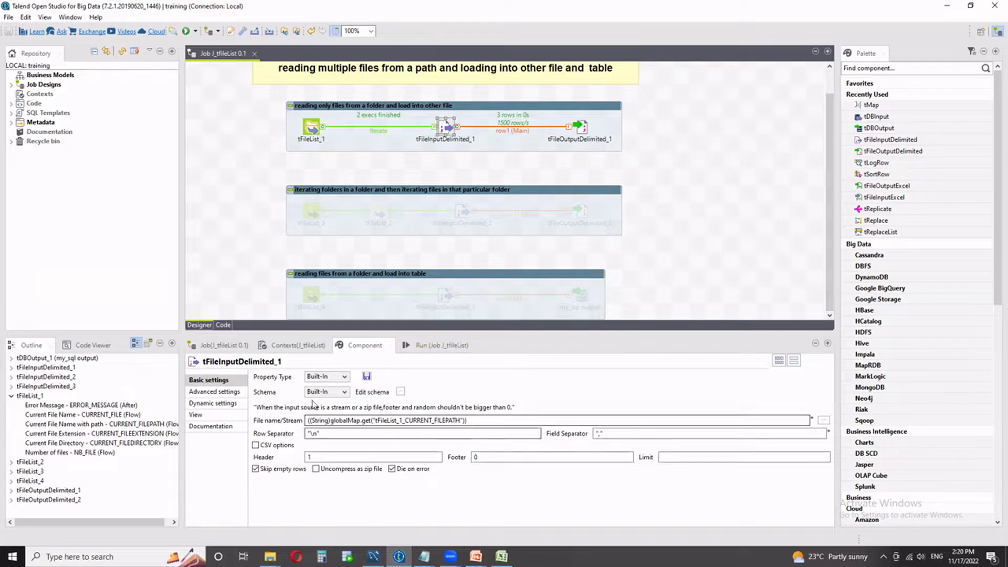
{"action": "left_click", "coordinate": [400, 392]}
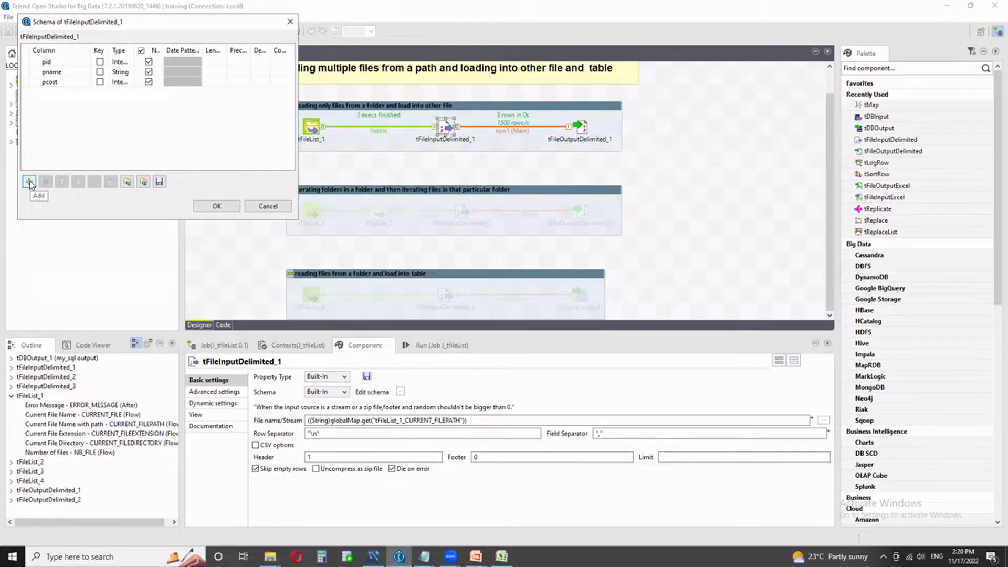
{"action": "left_click", "coordinate": [265, 206]}
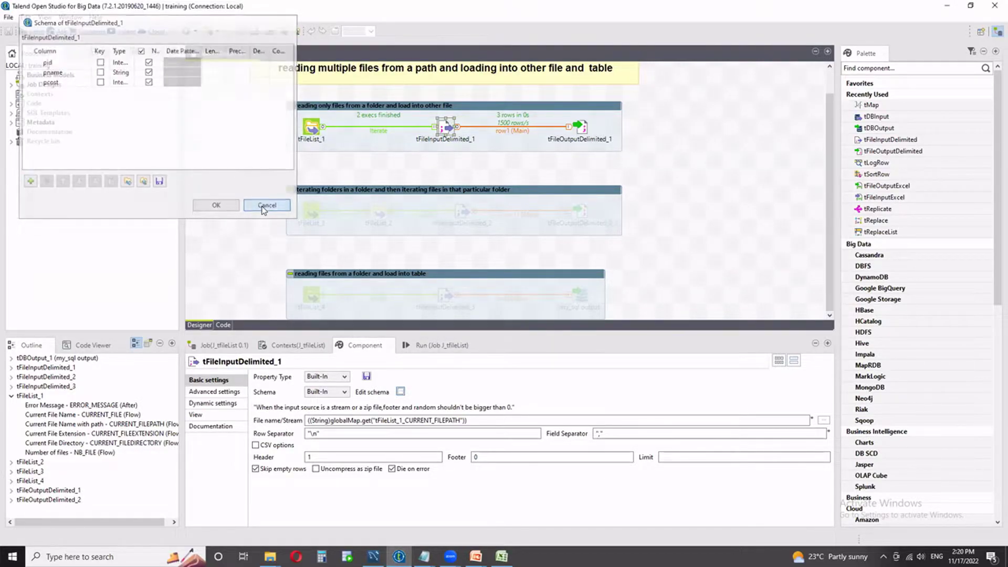
Deactivate the subjob that reads only files from a folder and activate the subjob that iterates folders and their files
{"action": "right_click", "coordinate": [309, 128]}
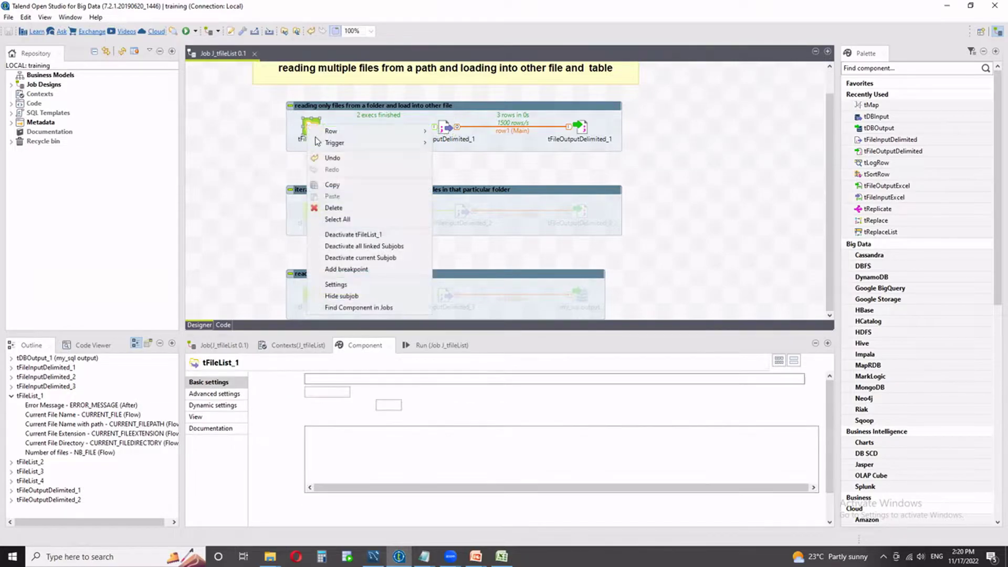
{"action": "left_click", "coordinate": [359, 257]}
{"action": "right_click", "coordinate": [313, 212]}
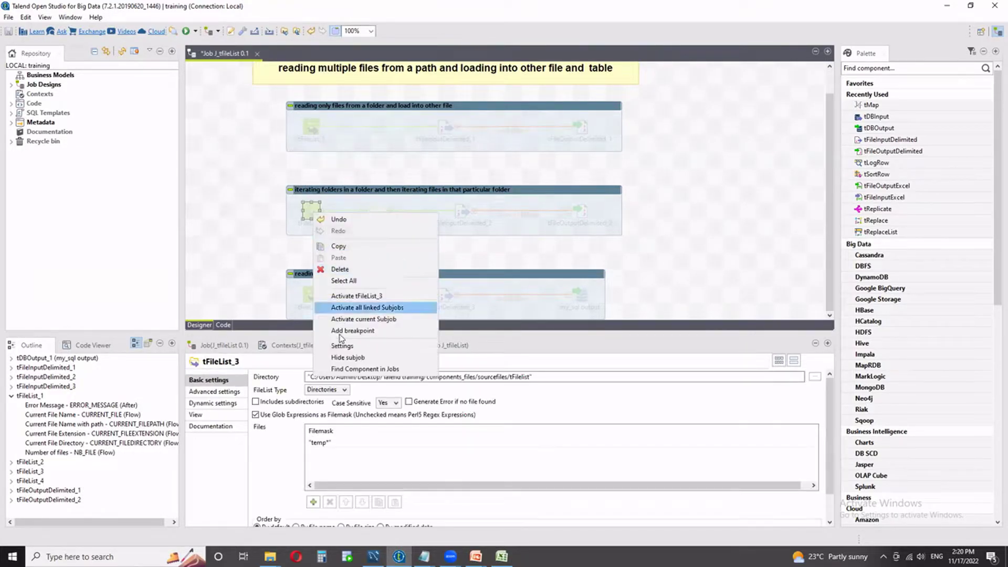
{"action": "left_click", "coordinate": [363, 318]}
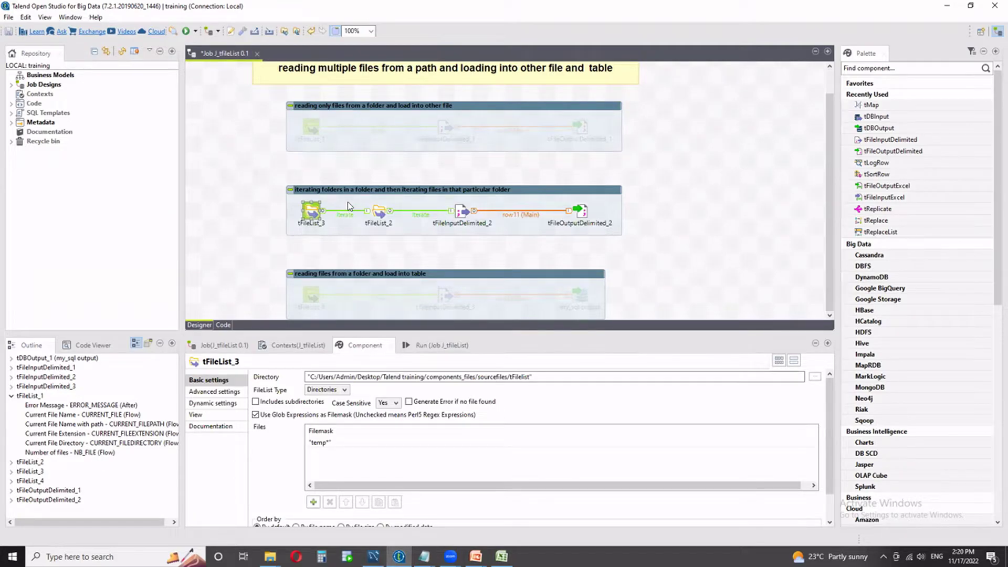
Select tFileList_3, then inspect the contents of the temp1 and temp2 folders inside the sourcefiles tFilelist folder in File Explorer
{"action": "left_click", "coordinate": [347, 201]}
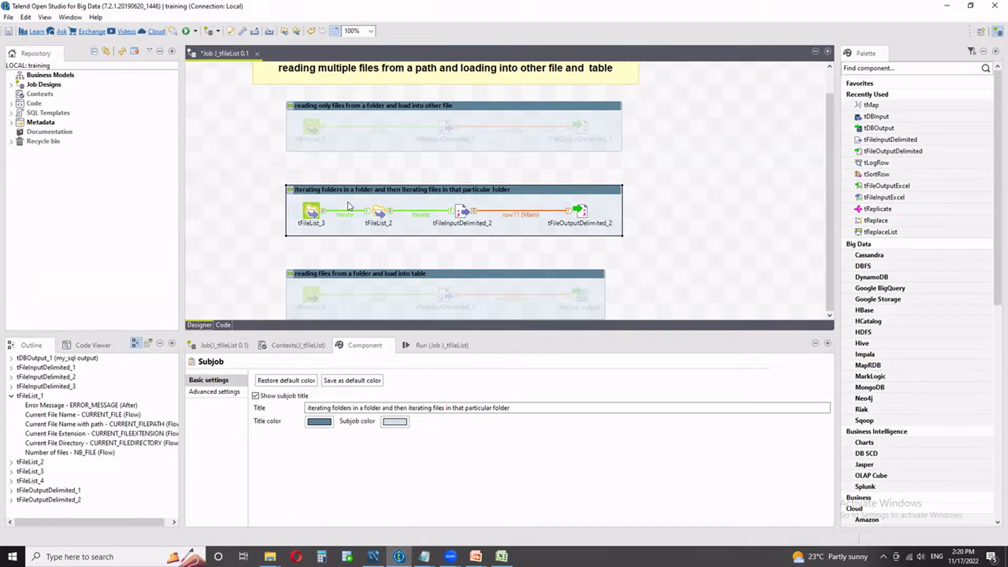
{"action": "left_click", "coordinate": [314, 213]}
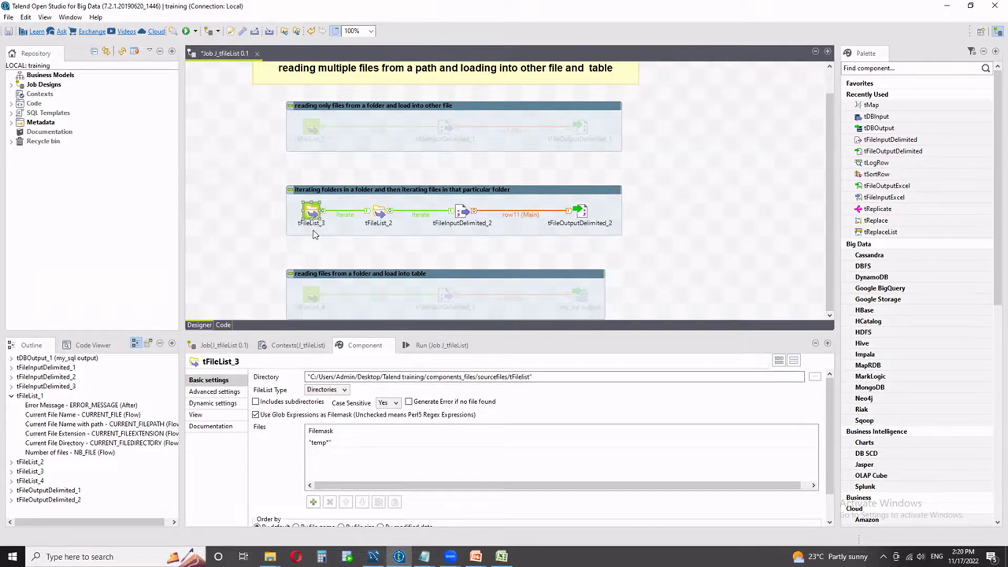
{"action": "mouse_move", "coordinate": [270, 556]}
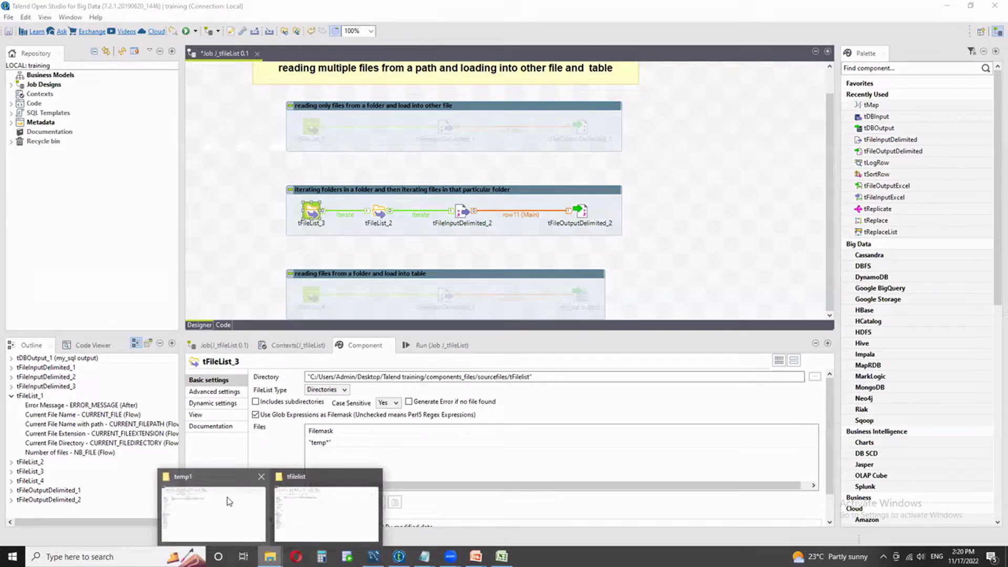
{"action": "left_click", "coordinate": [231, 501]}
{"action": "left_click", "coordinate": [309, 83]}
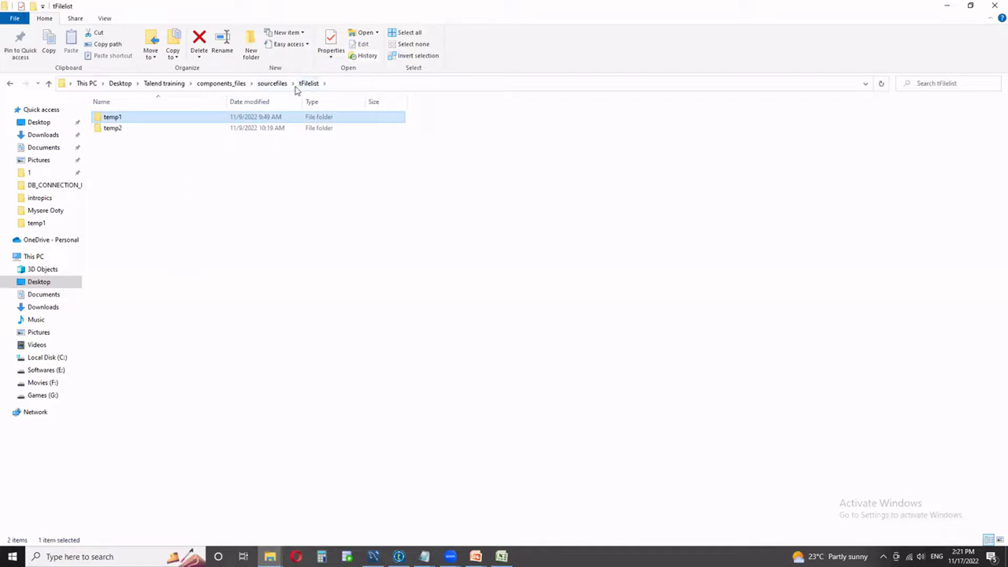
{"action": "left_click_drag", "start_coordinate": [175, 156], "coordinate": [176, 109]}
{"action": "left_click", "coordinate": [119, 131]}
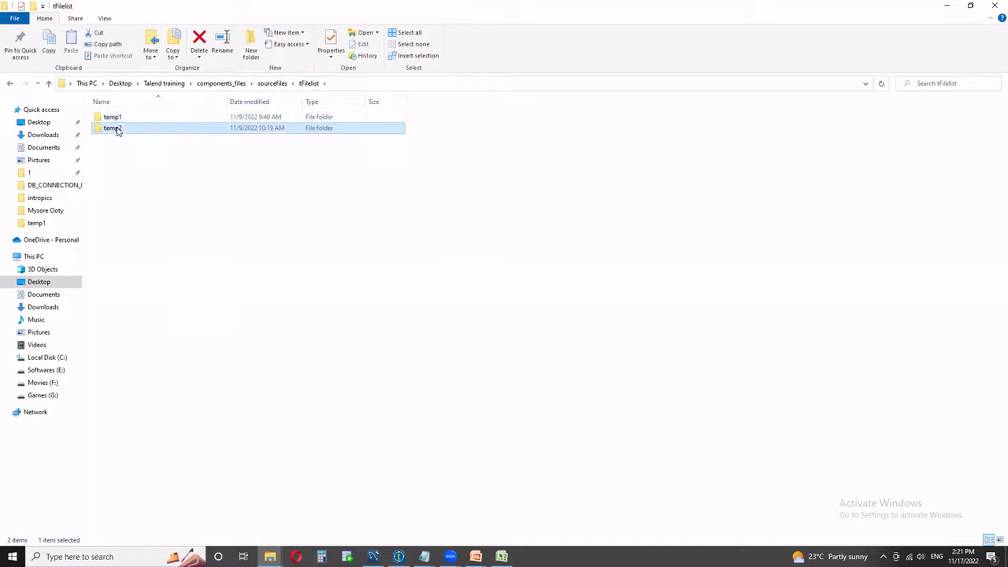
{"action": "double_click", "coordinate": [119, 117]}
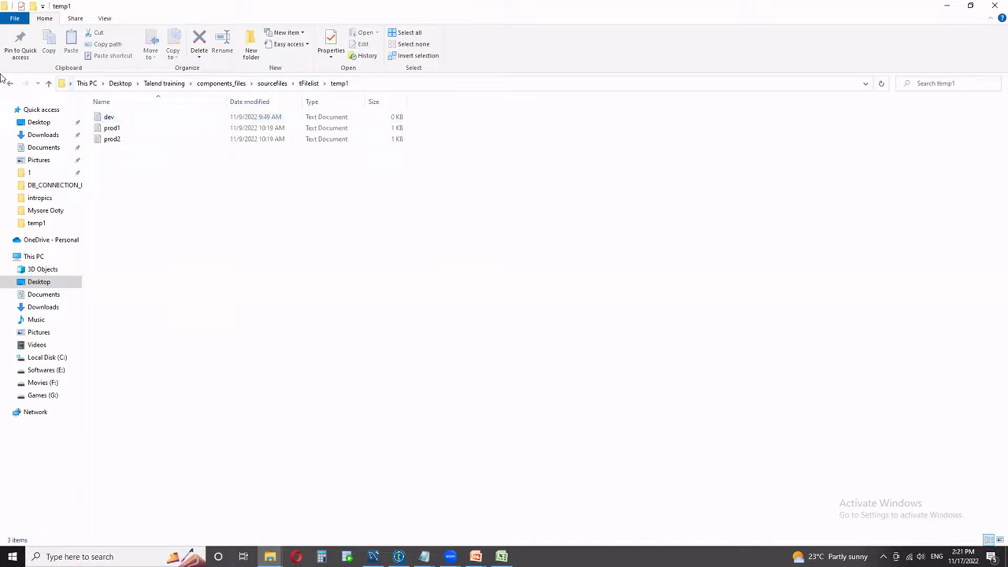
{"action": "left_click", "coordinate": [10, 84]}
{"action": "double_click", "coordinate": [117, 128]}
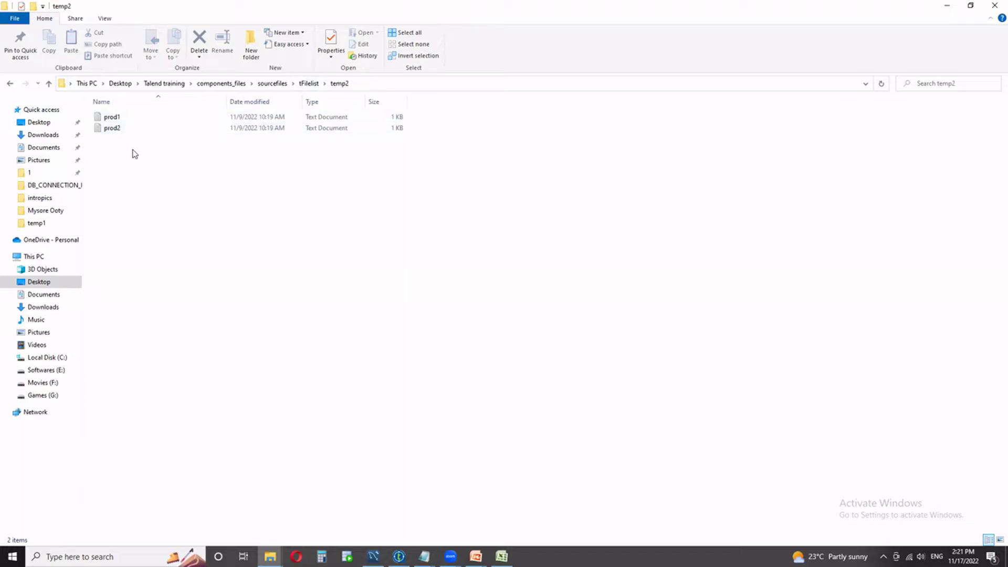
{"action": "left_click", "coordinate": [308, 84]}
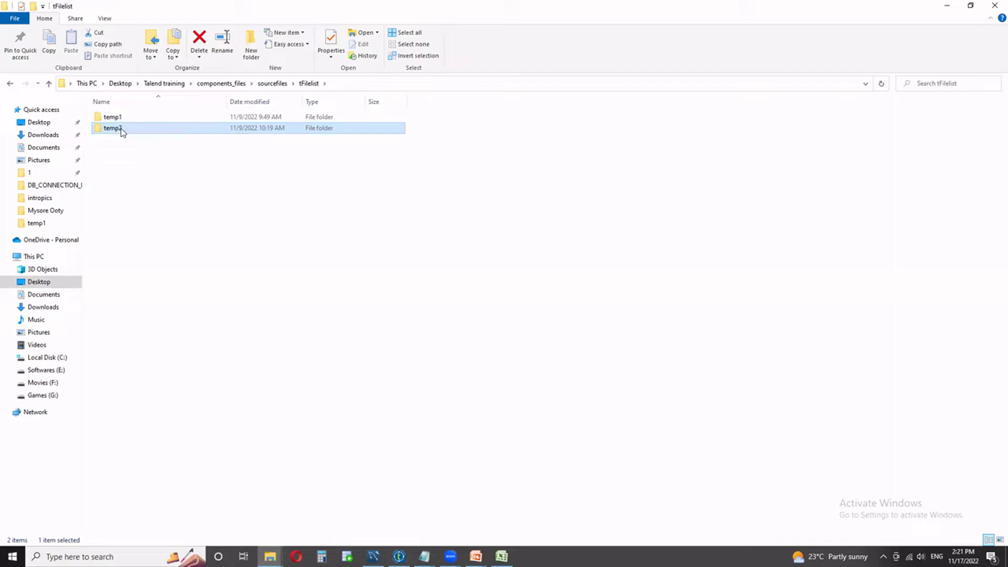
In Talend, enable Generate Error if no file found for tFileList_3 and check its directory and filemask against the source folders
{"action": "left_click", "coordinate": [399, 556]}
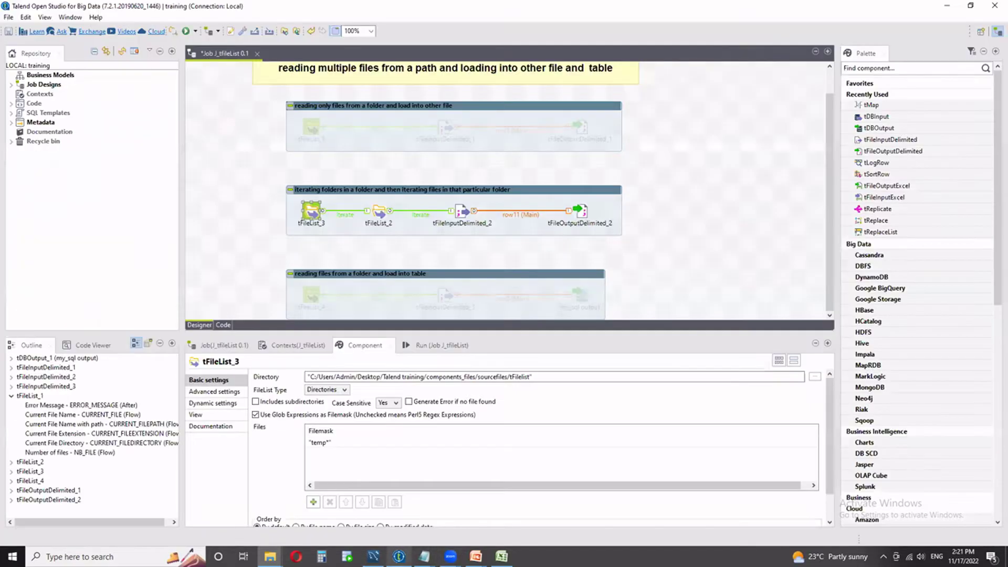
{"action": "left_click_drag", "start_coordinate": [532, 377], "coordinate": [290, 380]}
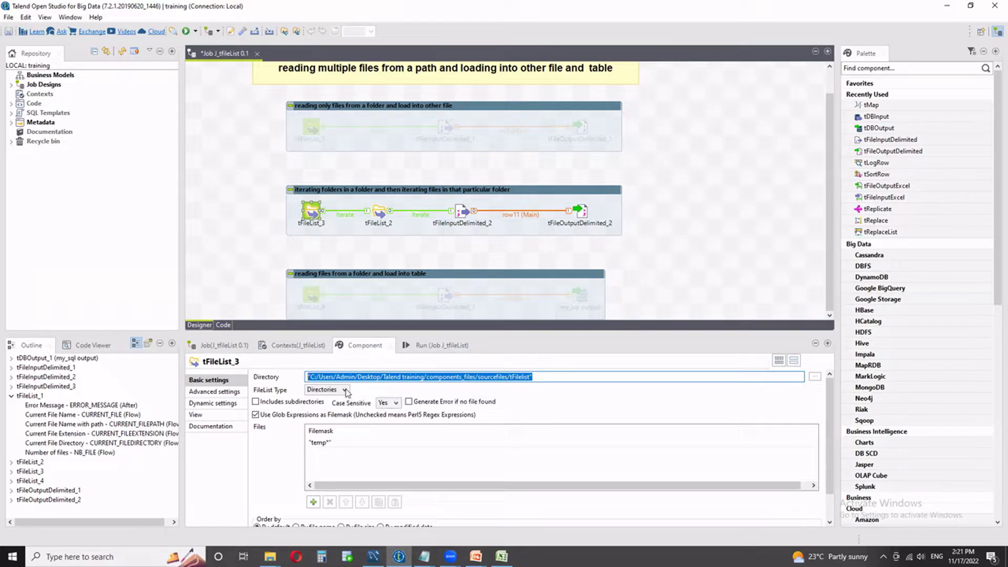
{"action": "left_click", "coordinate": [409, 402]}
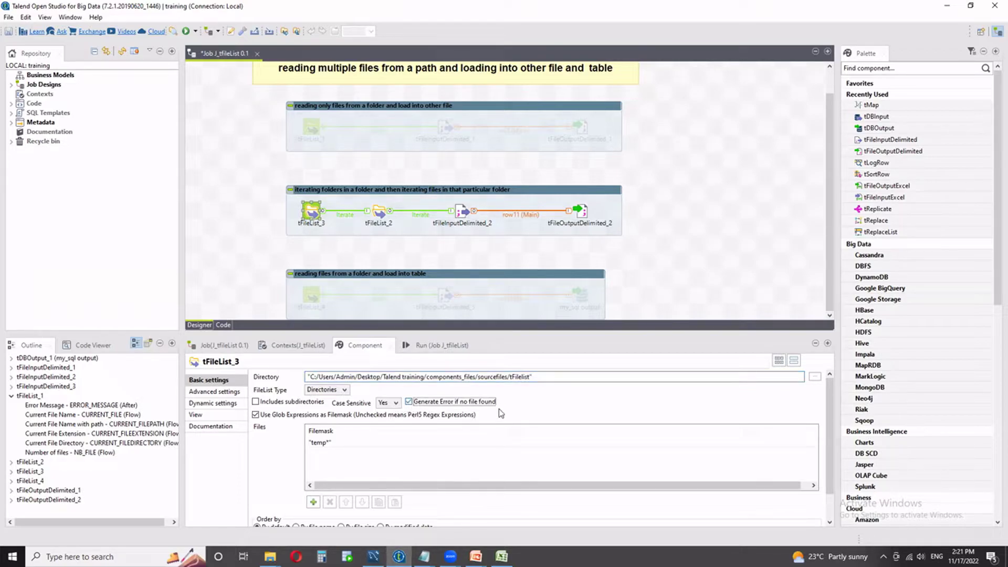
{"action": "left_click", "coordinate": [321, 443]}
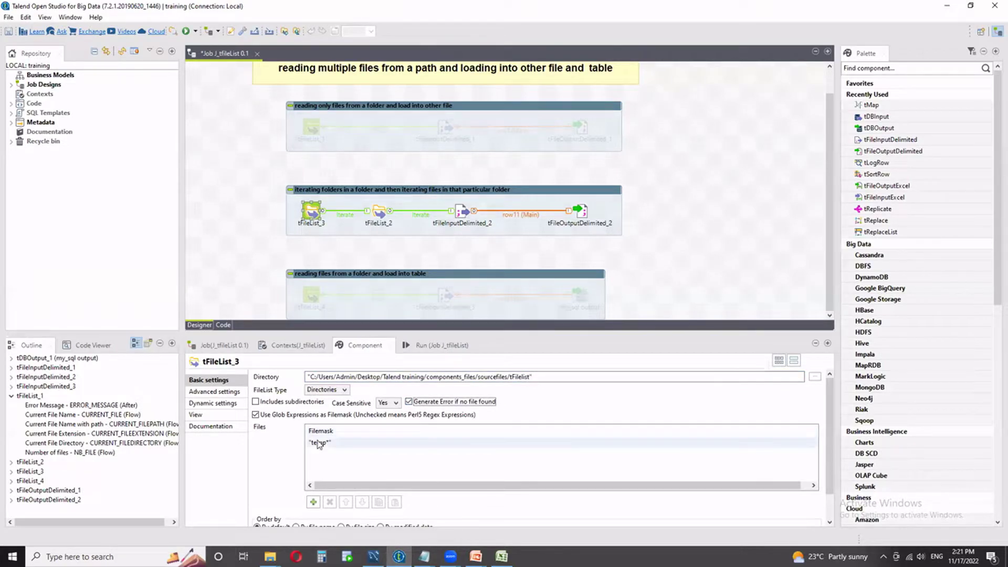
{"action": "left_click", "coordinate": [325, 459]}
{"action": "left_click", "coordinate": [399, 557]}
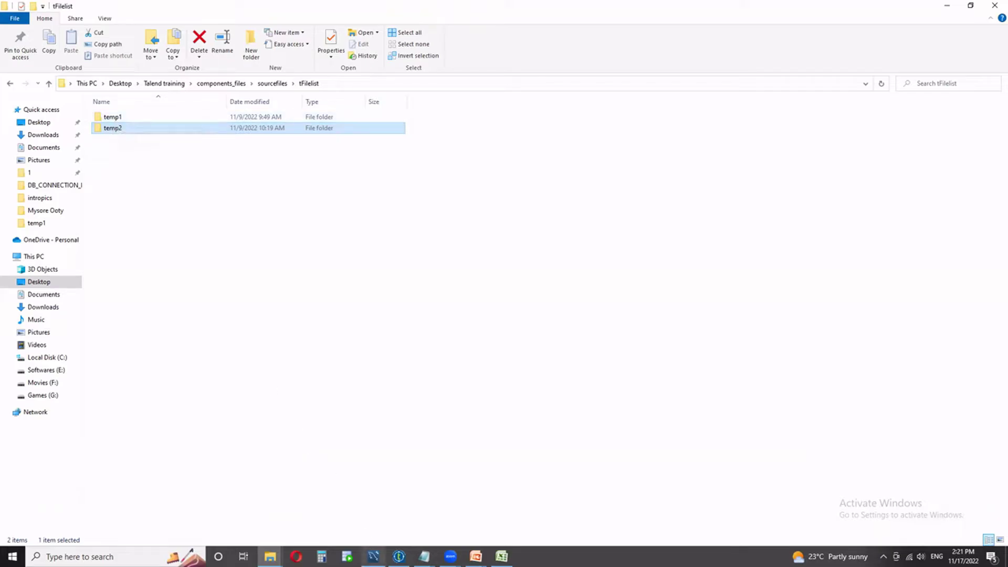
{"action": "left_click", "coordinate": [399, 557]}
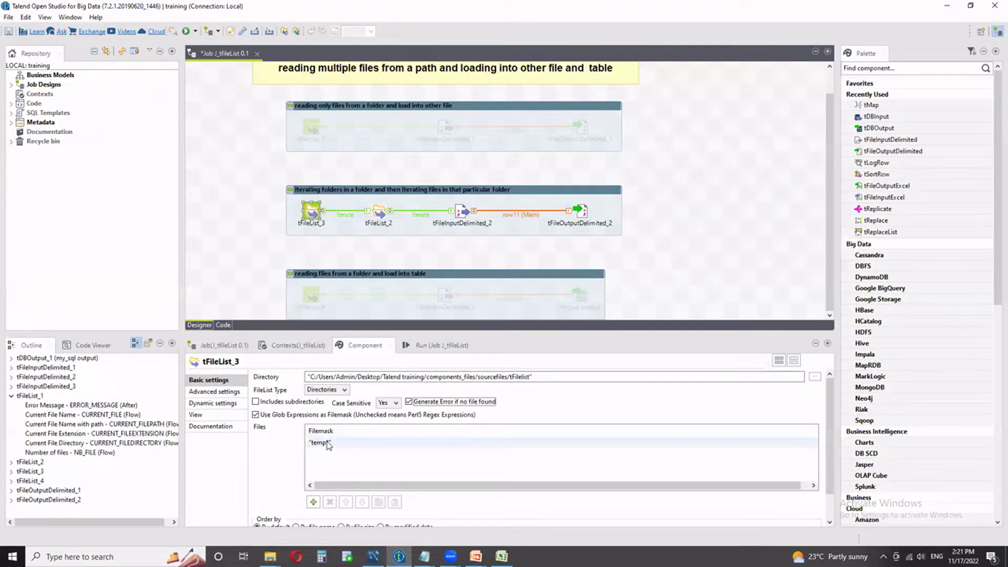
Examine tFileList_2's directory expression and compare it with the global variables listed under tFileList_3 in the outline
{"action": "left_click", "coordinate": [382, 212]}
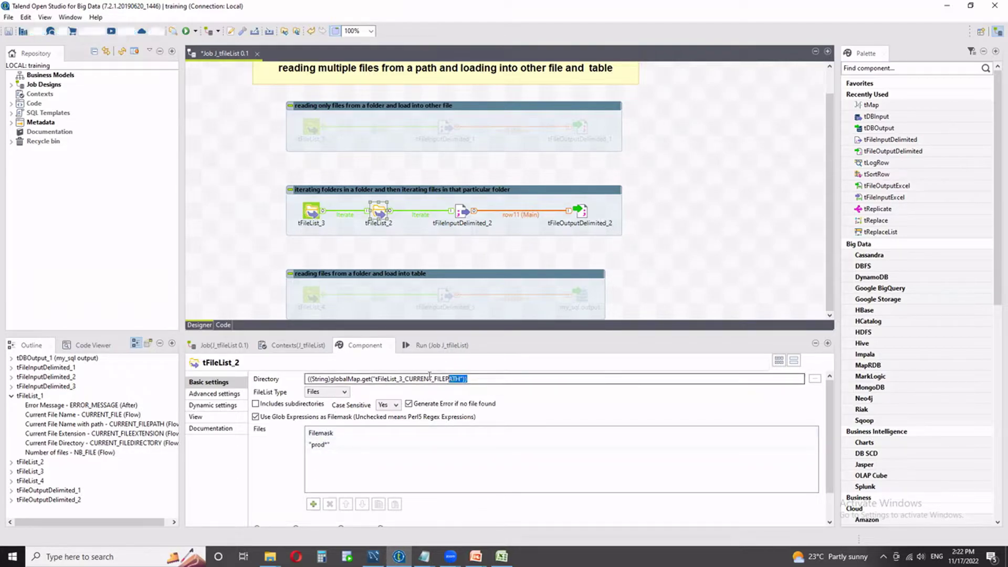
{"action": "left_click_drag", "start_coordinate": [469, 378], "coordinate": [305, 376]}
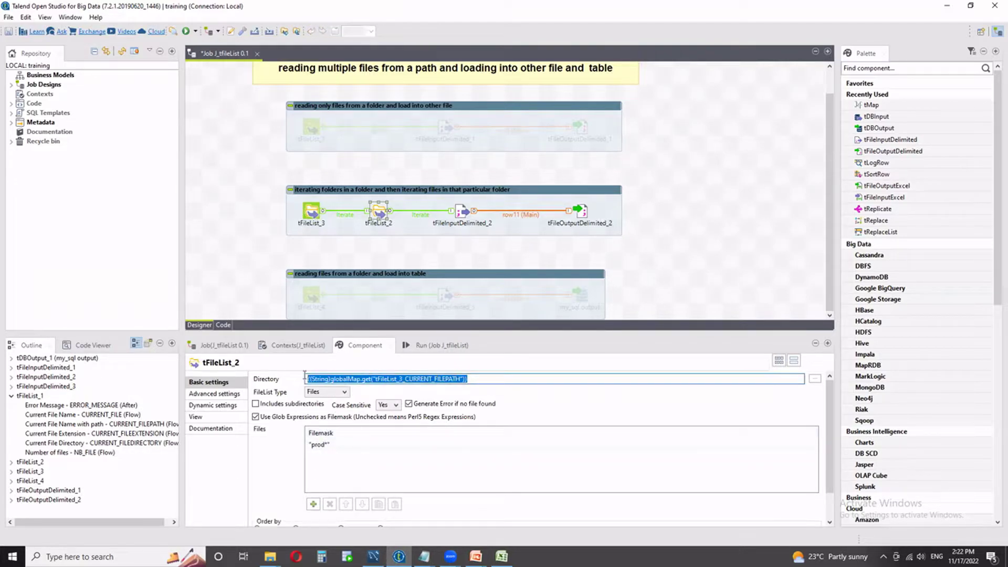
{"action": "left_click", "coordinate": [314, 215]}
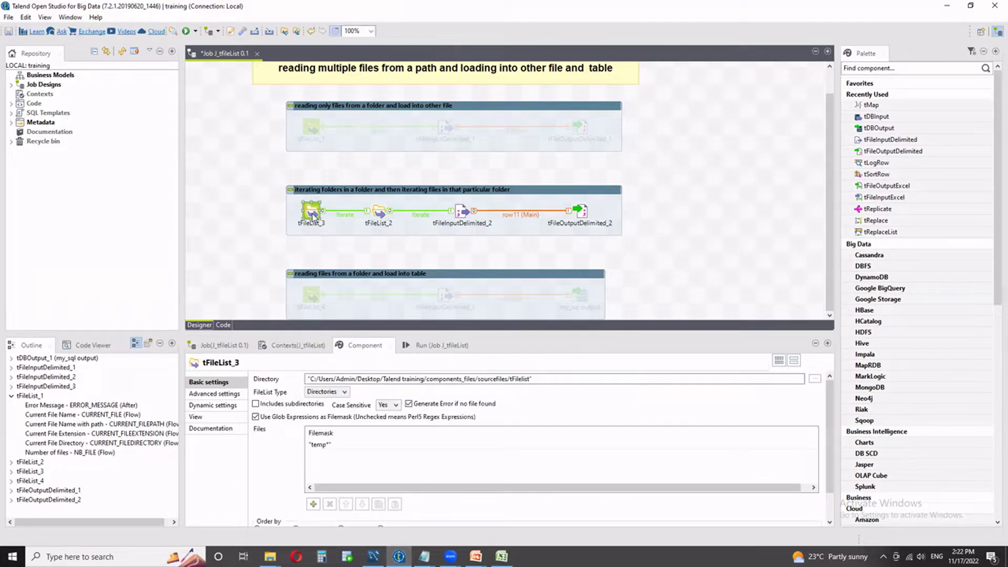
{"action": "left_click", "coordinate": [11, 395]}
{"action": "left_click", "coordinate": [11, 415]}
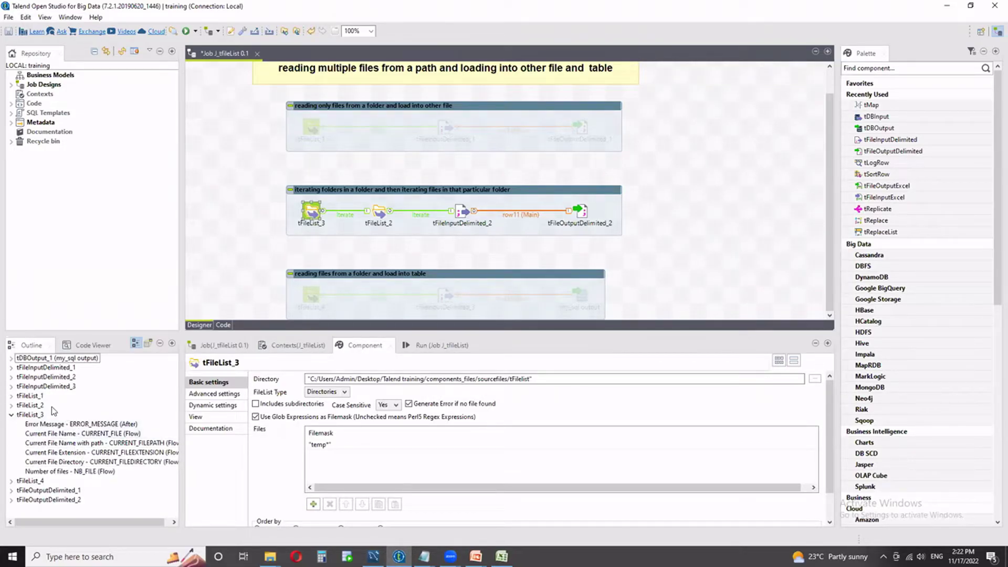
{"action": "left_click", "coordinate": [380, 217]}
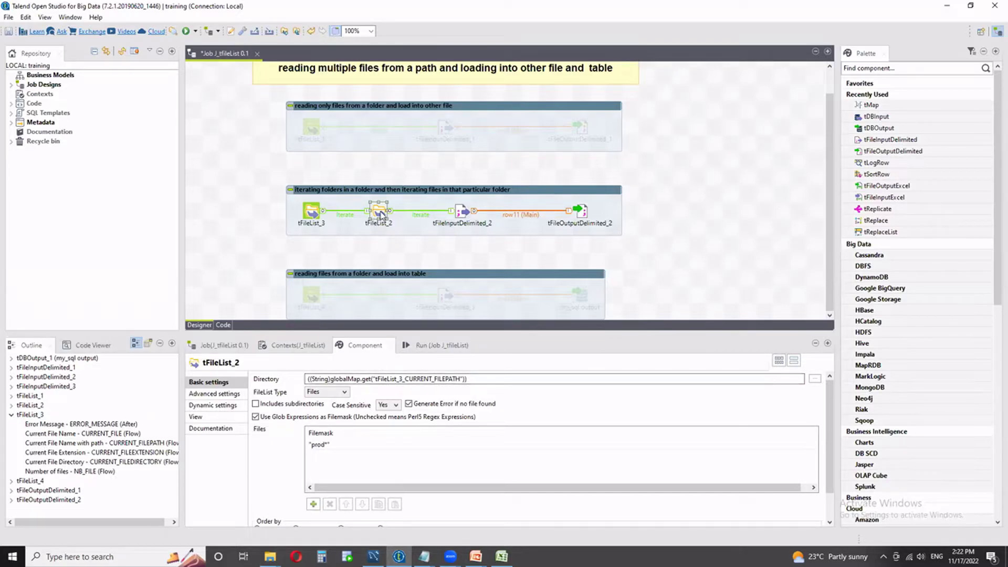
Examine tFileInputDelimited_2's file name expression against the current file path variable listed under tFileList_2 in the outline
{"action": "left_click", "coordinate": [464, 214]}
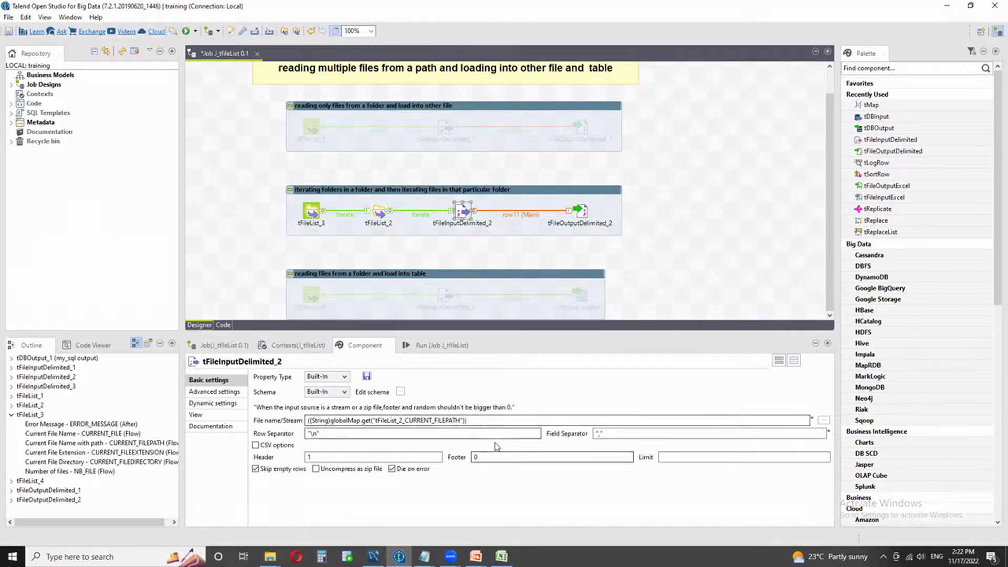
{"action": "left_click", "coordinate": [379, 212]}
{"action": "left_click", "coordinate": [11, 414]}
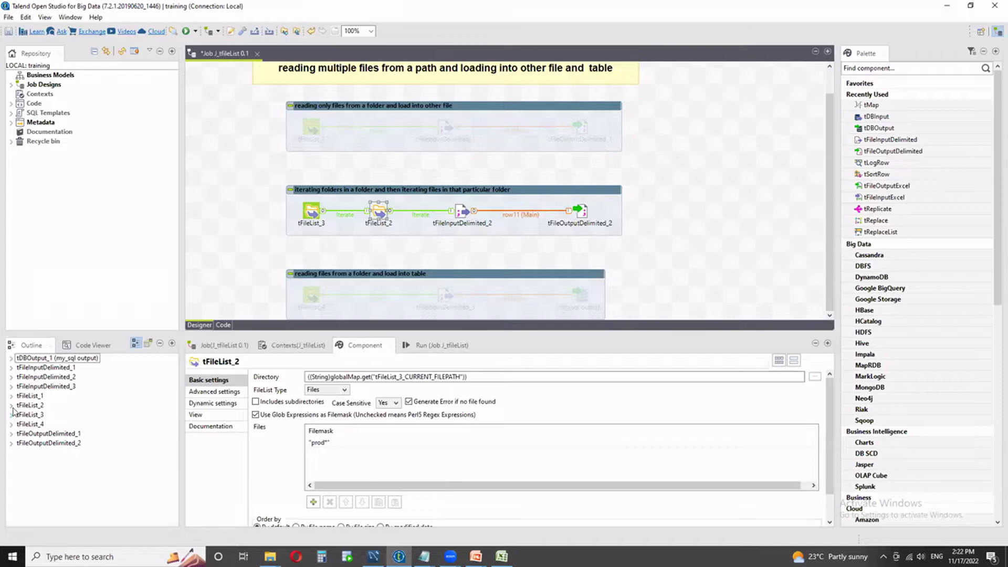
{"action": "left_click", "coordinate": [11, 405]}
{"action": "left_click", "coordinate": [462, 211]}
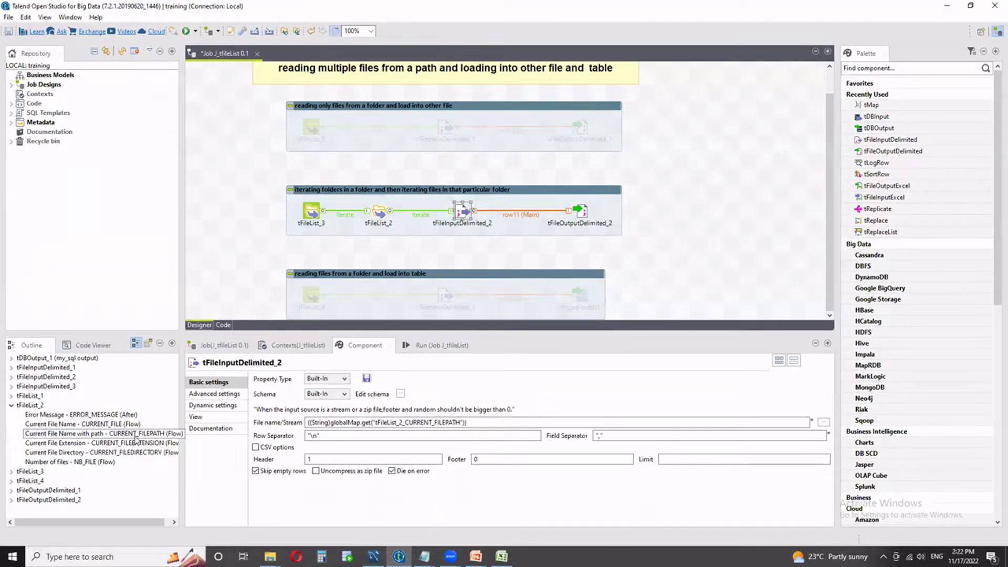
{"action": "left_click_drag", "start_coordinate": [472, 423], "coordinate": [303, 440]}
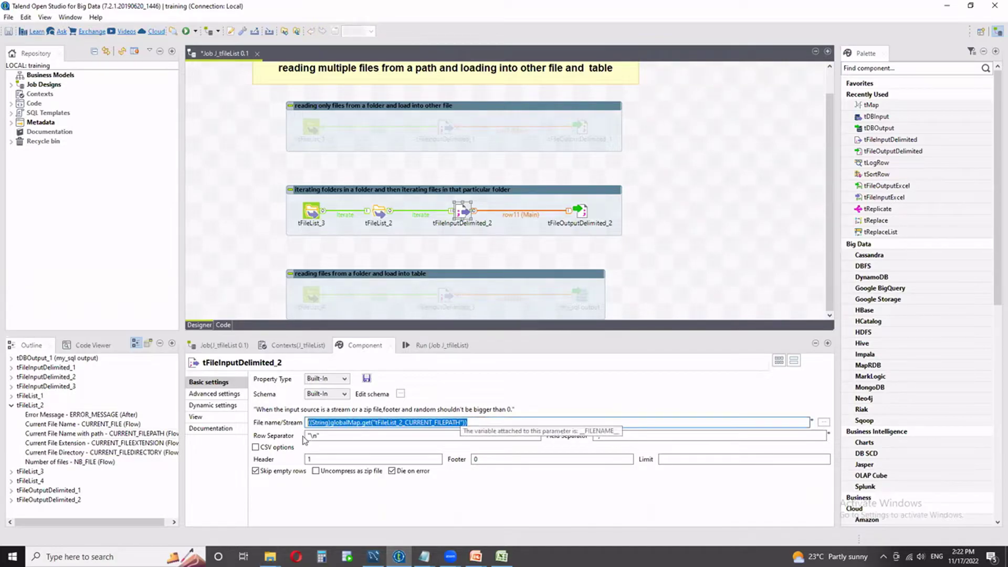
{"action": "left_click", "coordinate": [505, 422]}
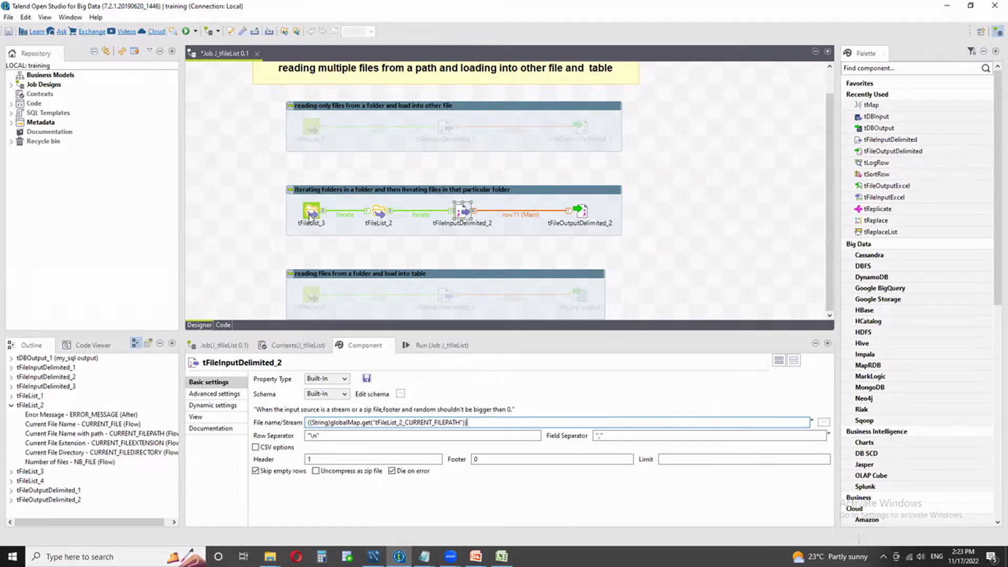
Examine tFileOutputDelimited_2's target file path and its append and header settings
{"action": "left_click", "coordinate": [580, 211]}
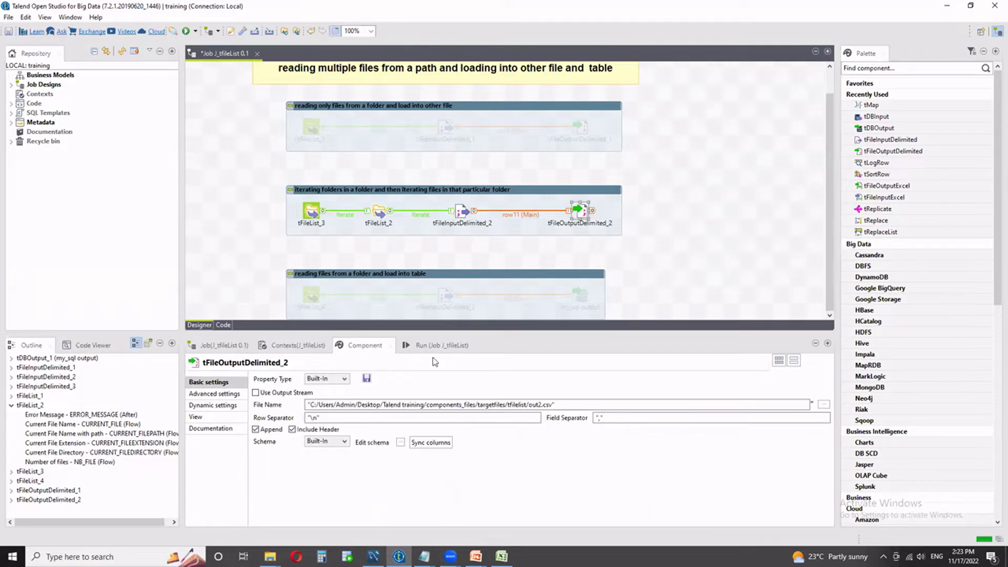
{"action": "left_click_drag", "start_coordinate": [556, 404], "coordinate": [530, 405]}
{"action": "left_click", "coordinate": [505, 259]}
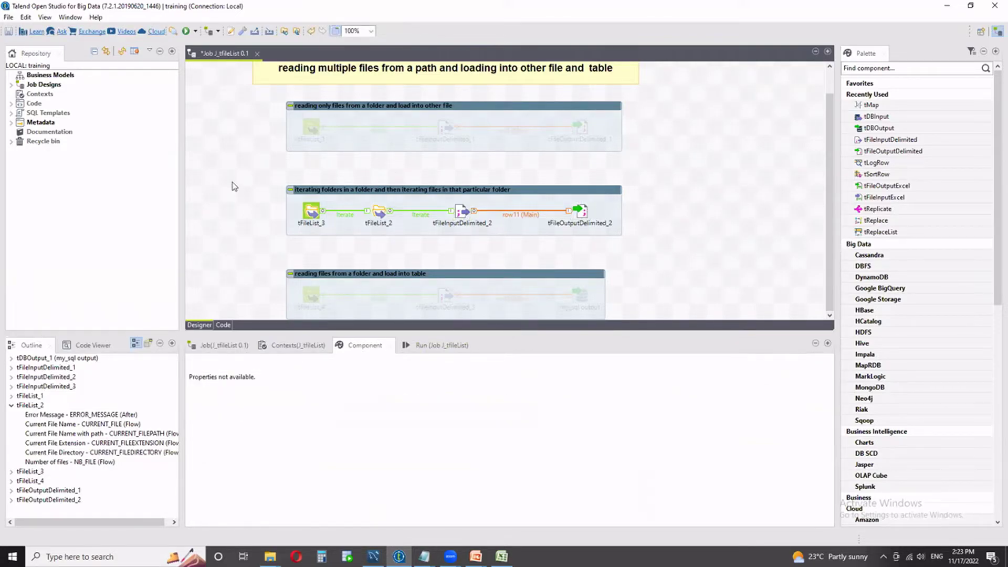
Save the J_tfileList job, clear the old console output and run the job
{"action": "key", "text": "ctrl+s"}
{"action": "left_click", "coordinate": [441, 345]}
{"action": "left_click", "coordinate": [386, 395]}
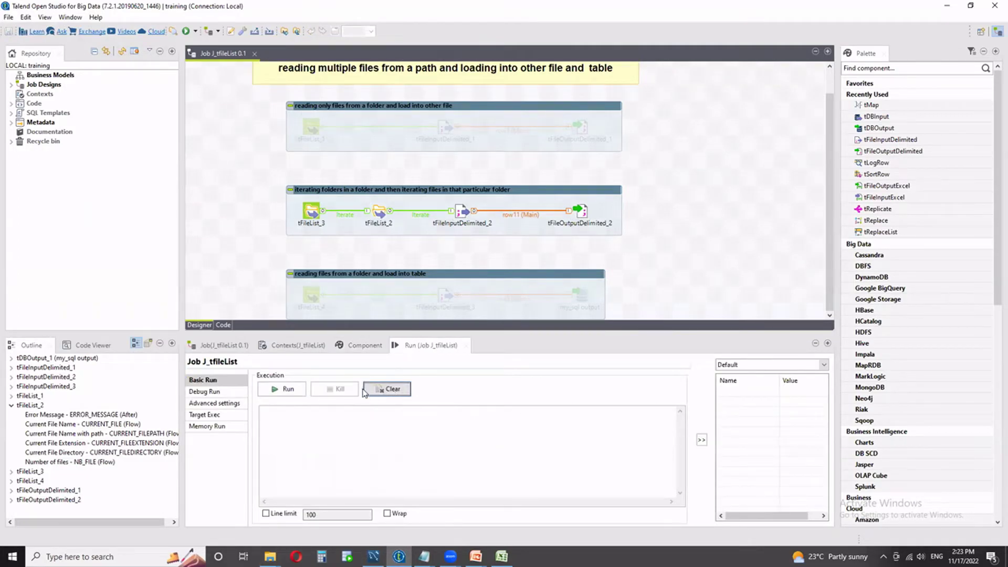
{"action": "left_click", "coordinate": [275, 389]}
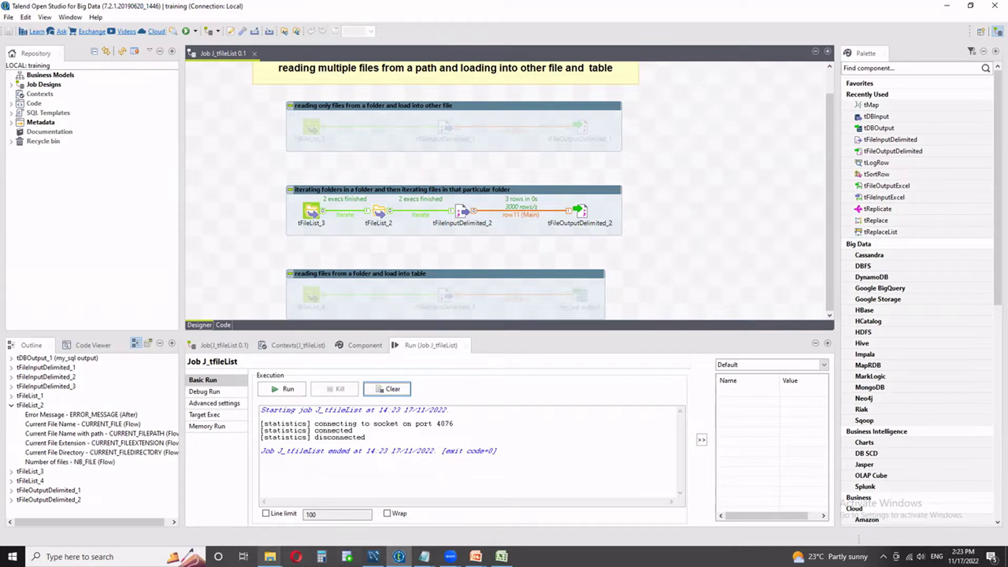
Open the out2 file from the target folder and inspect the groups of product rows loaded into it
{"action": "mouse_move", "coordinate": [269, 556]}
{"action": "left_click", "coordinate": [307, 524]}
{"action": "double_click", "coordinate": [134, 131]}
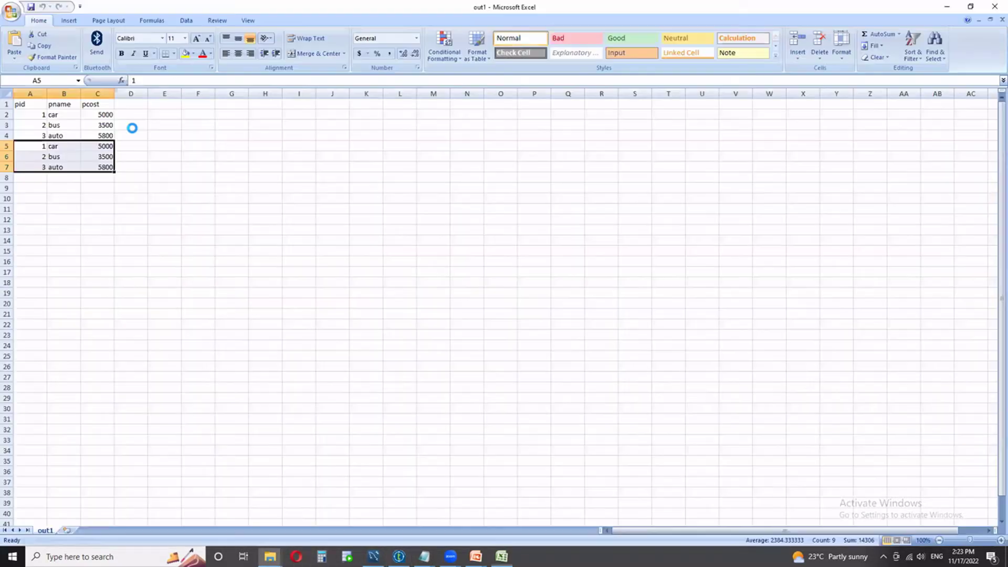
{"action": "left_click", "coordinate": [47, 115]}
{"action": "left_click_drag", "start_coordinate": [49, 118], "coordinate": [117, 136]}
{"action": "left_click_drag", "start_coordinate": [45, 146], "coordinate": [105, 198]}
{"action": "left_click", "coordinate": [41, 177]}
{"action": "left_click_drag", "start_coordinate": [42, 209], "coordinate": [105, 229]}
{"action": "left_click", "coordinate": [139, 200]}
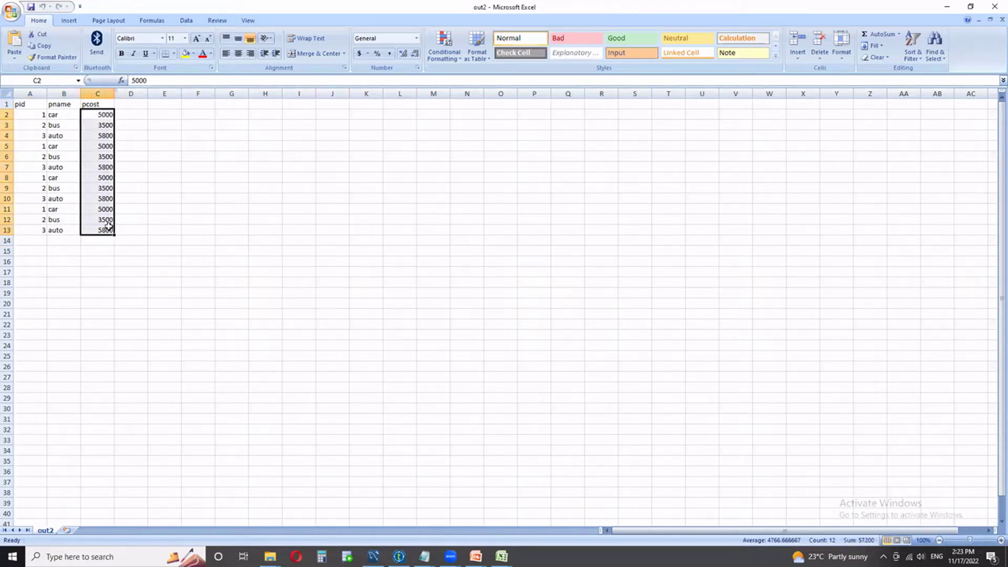
{"action": "left_click", "coordinate": [240, 272]}
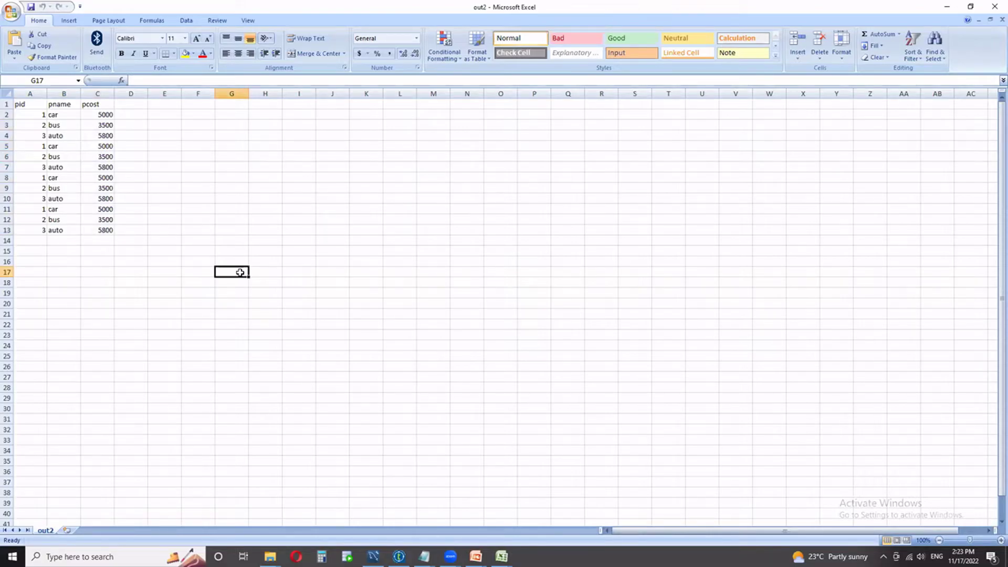
Back in Talend, deactivate the subjob starting at tFileList_3 and activate the subjob starting at tFileList_4
{"action": "left_click", "coordinate": [399, 557]}
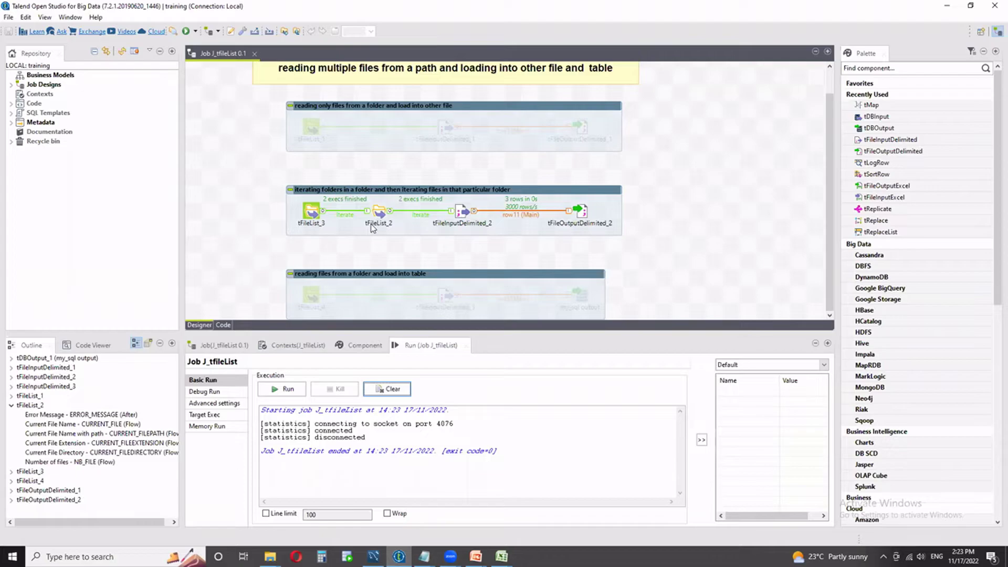
{"action": "left_click", "coordinate": [383, 212]}
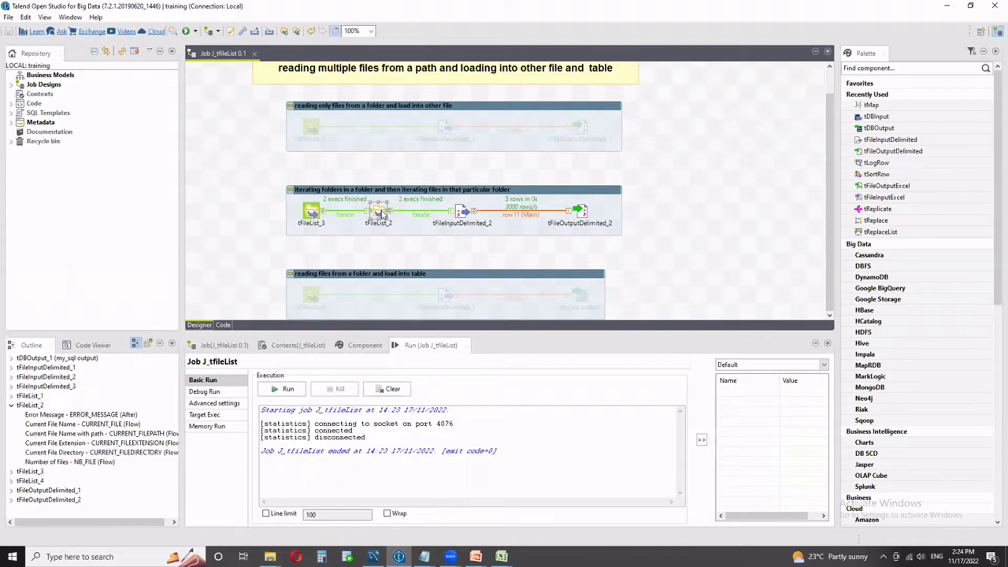
{"action": "right_click", "coordinate": [313, 213]}
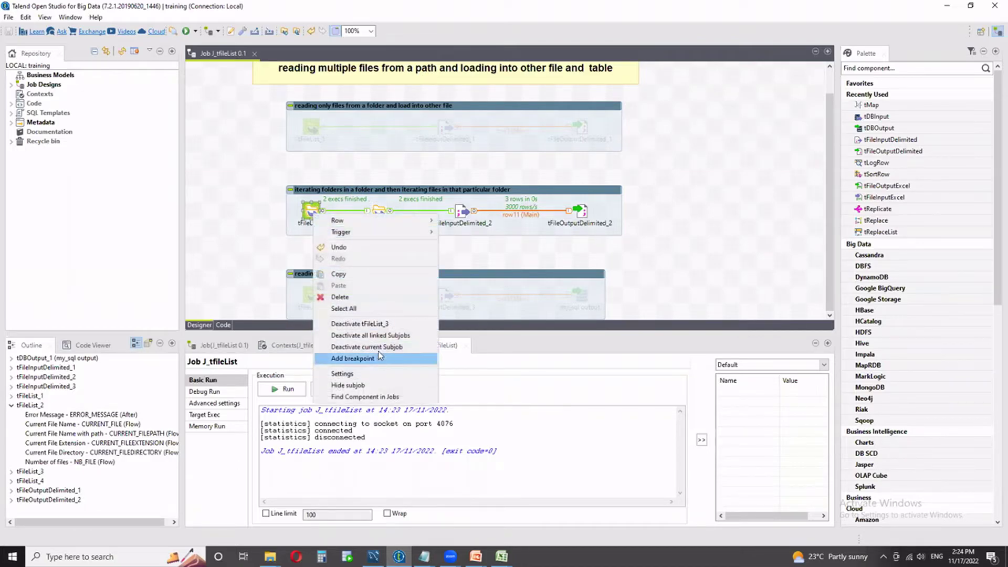
{"action": "left_click", "coordinate": [366, 346]}
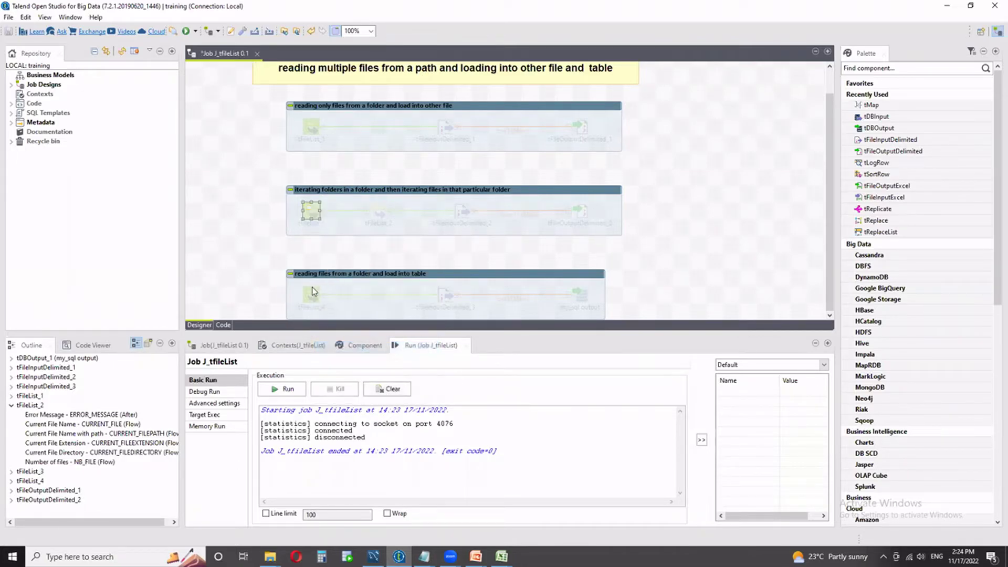
{"action": "right_click", "coordinate": [316, 289]}
{"action": "left_click", "coordinate": [361, 399]}
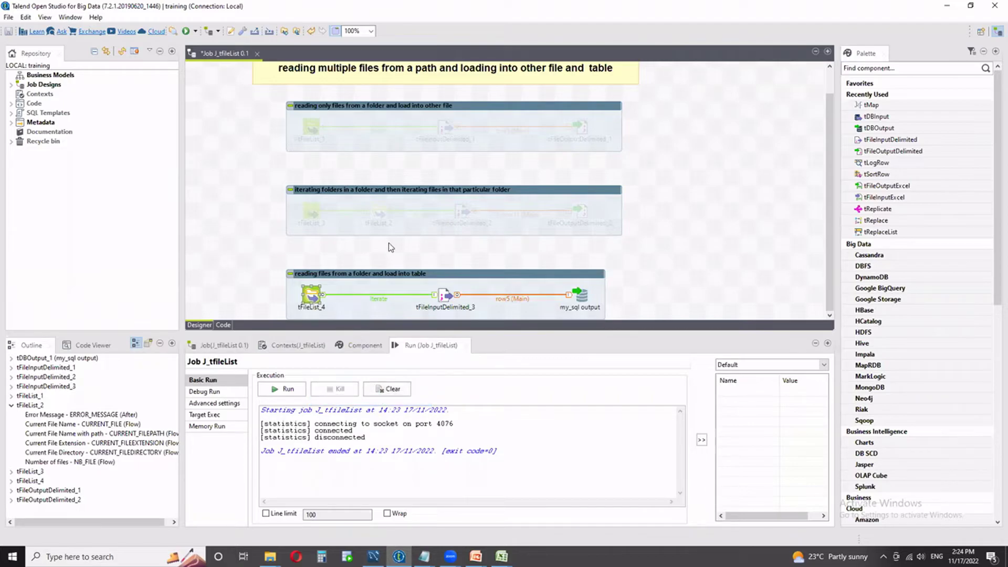
Examine tFileList_4's basic settings, including its directory path and filemask
{"action": "left_click", "coordinate": [363, 345]}
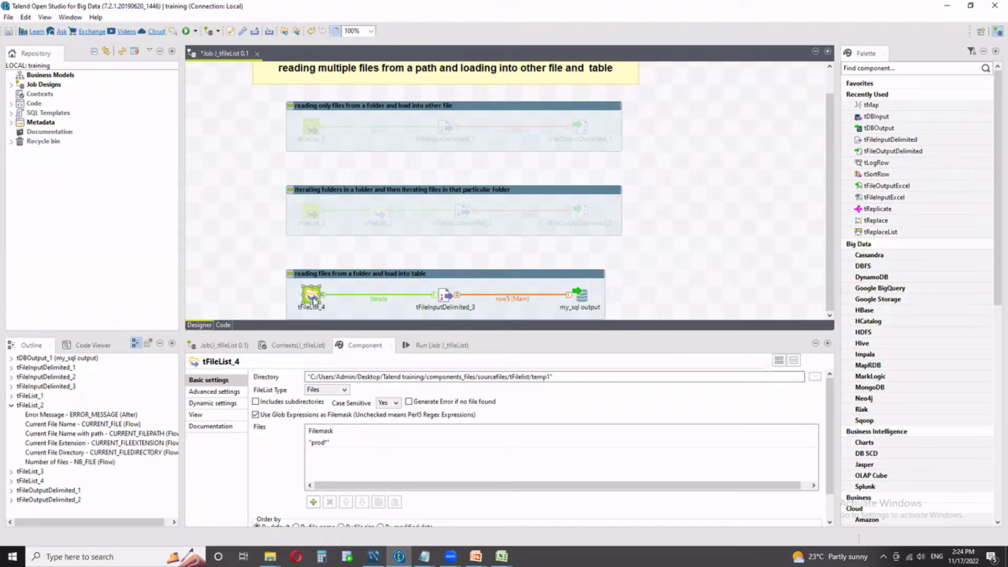
{"action": "left_click", "coordinate": [550, 377]}
{"action": "left_click_drag", "start_coordinate": [550, 377], "coordinate": [308, 377]}
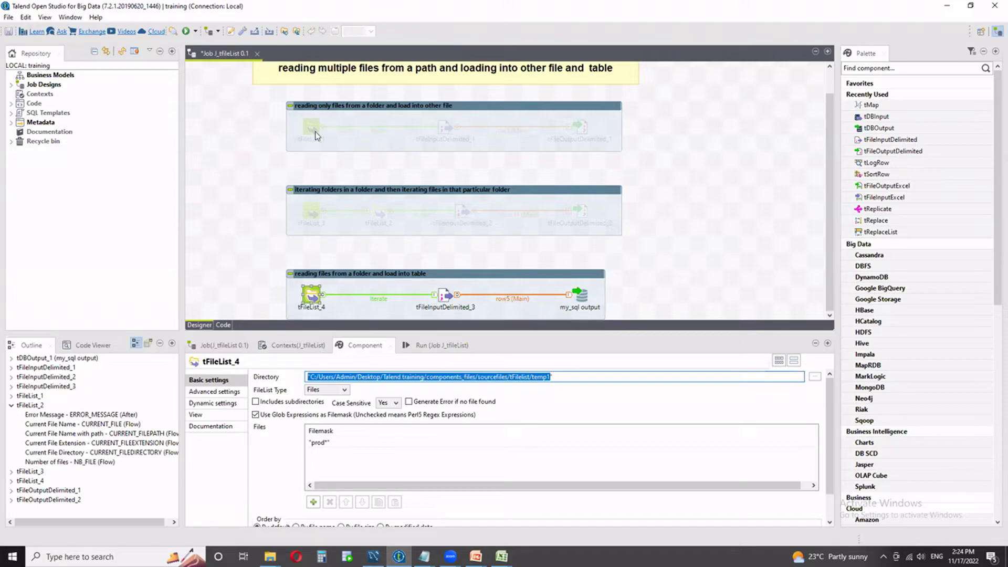
Compare tFileInputDelimited_3's file name expression with the current file path variable listed under tFileList_4 in the outline
{"action": "left_click", "coordinate": [445, 296]}
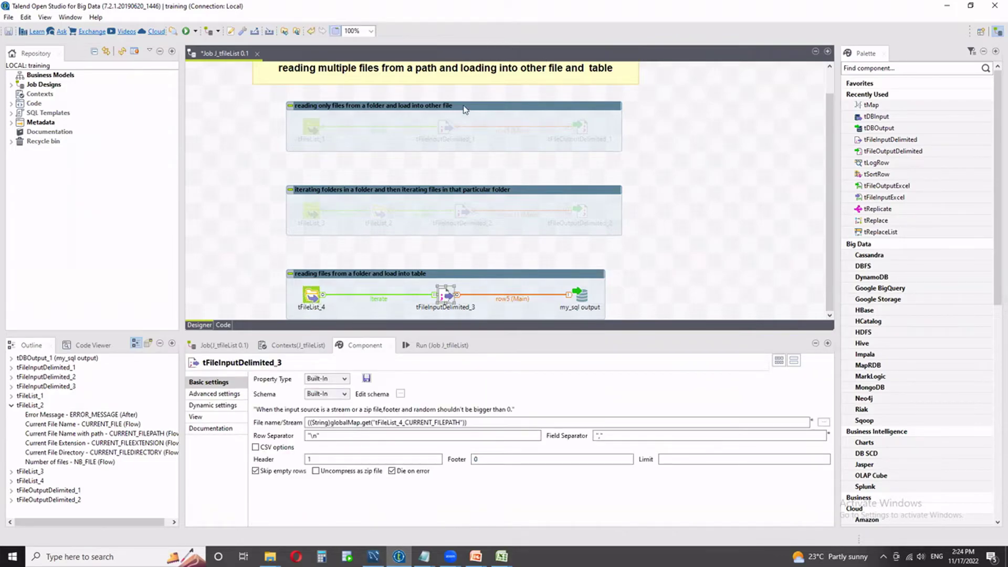
{"action": "left_click", "coordinate": [11, 405]}
{"action": "left_click", "coordinate": [11, 423]}
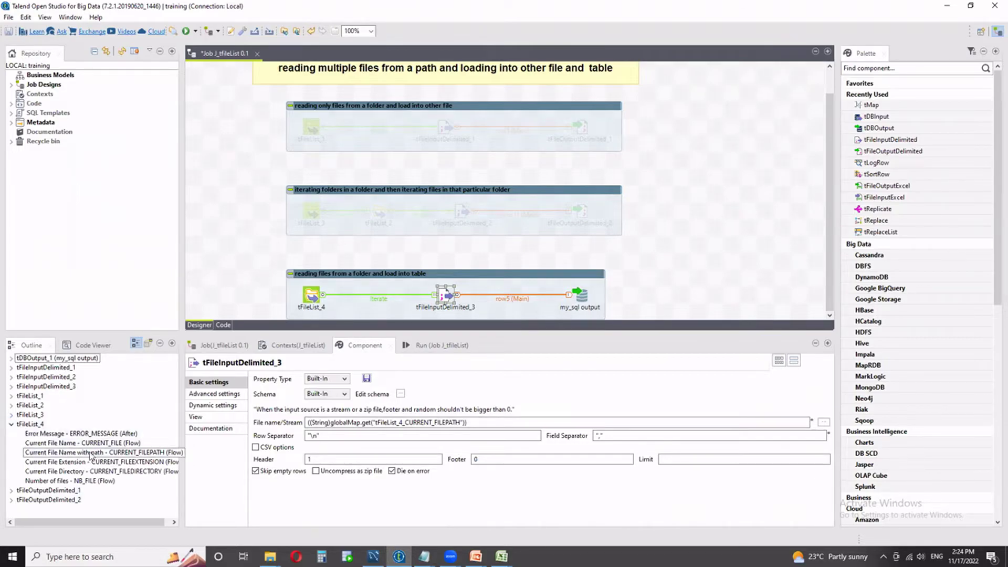
{"action": "left_click_drag", "start_coordinate": [467, 422], "coordinate": [289, 422]}
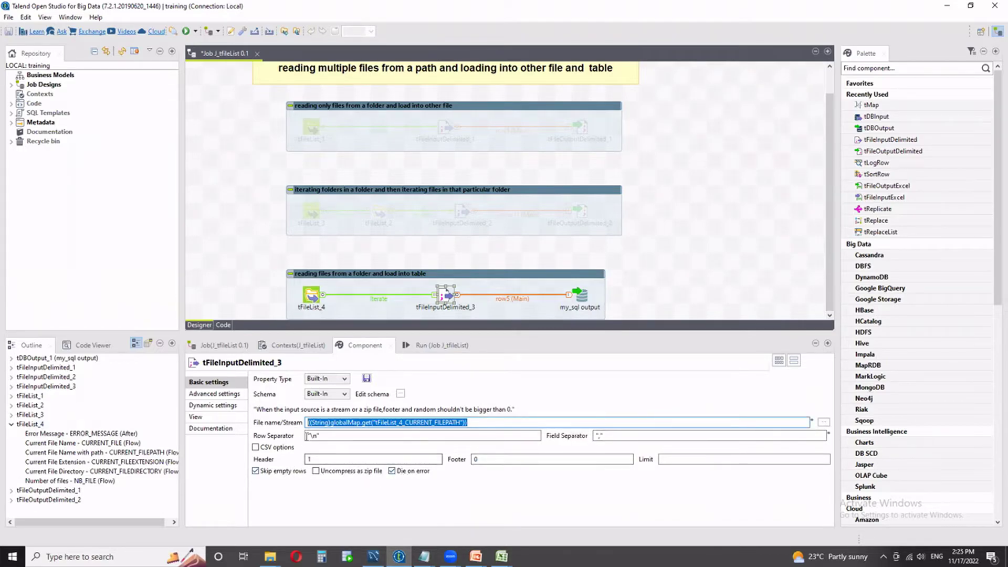
Review the my_sql output component's connection and table settings, including the available Action on table options
{"action": "left_click", "coordinate": [581, 296]}
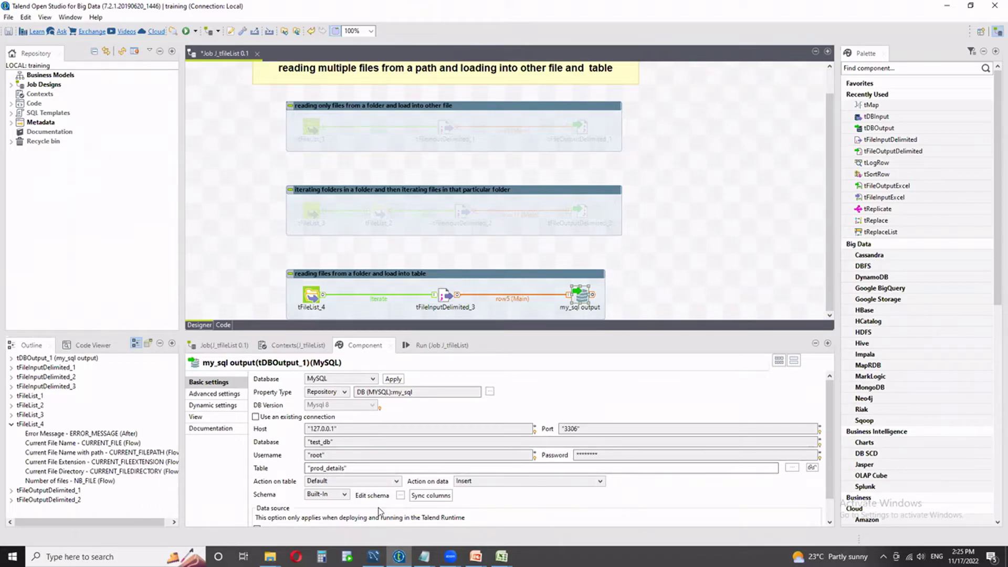
{"action": "left_click", "coordinate": [396, 481]}
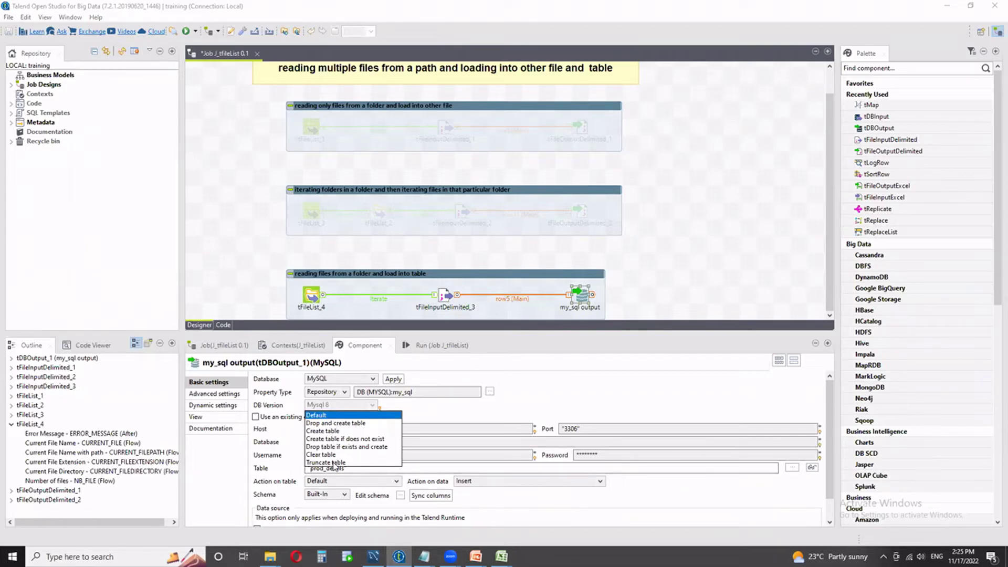
{"action": "left_click", "coordinate": [397, 482]}
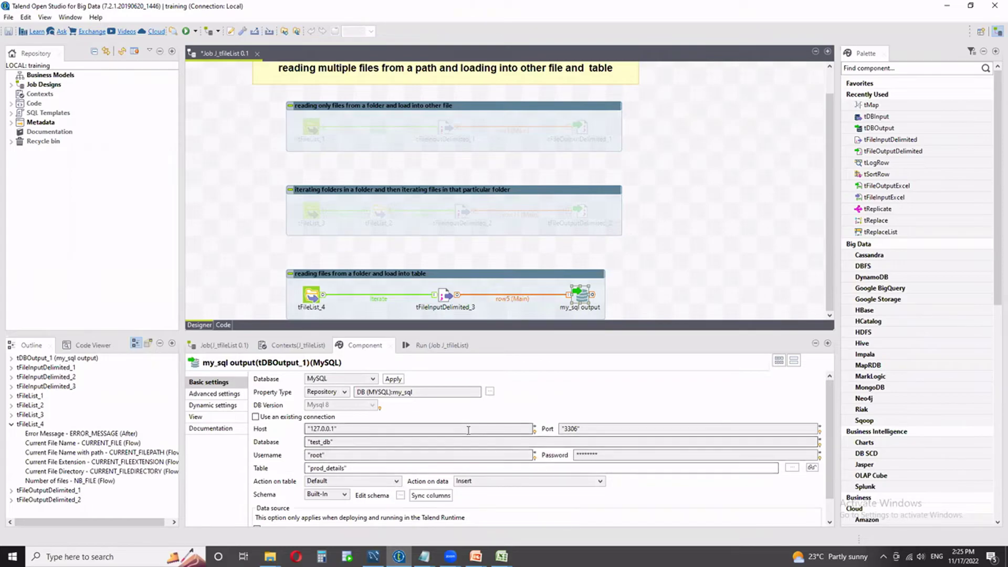
Save the job with the tFileList_4 subjob active, clear the console and run it to load the table
{"action": "key", "text": "ctrl+s"}
{"action": "left_click", "coordinate": [438, 345]}
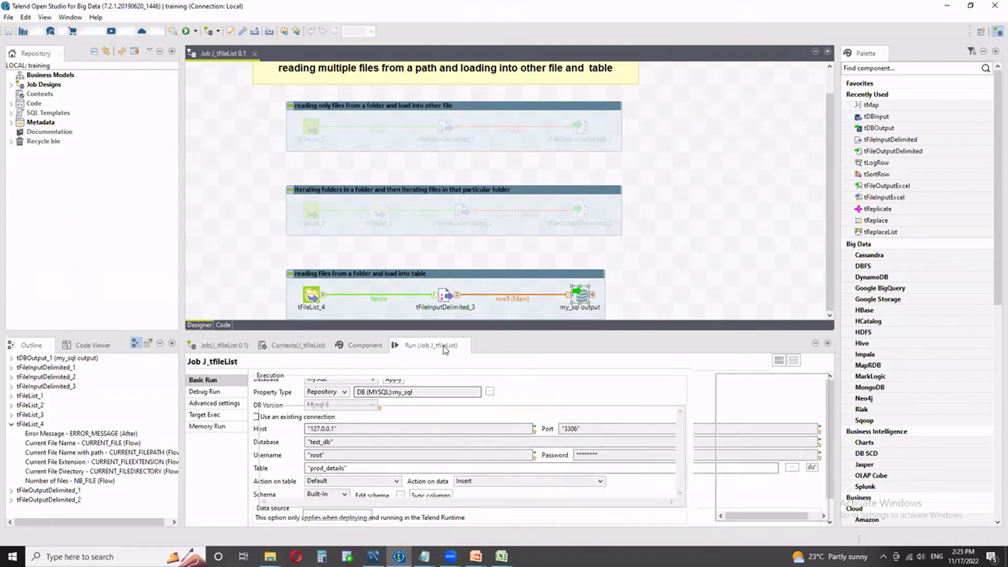
{"action": "left_click", "coordinate": [387, 389]}
{"action": "left_click", "coordinate": [288, 389]}
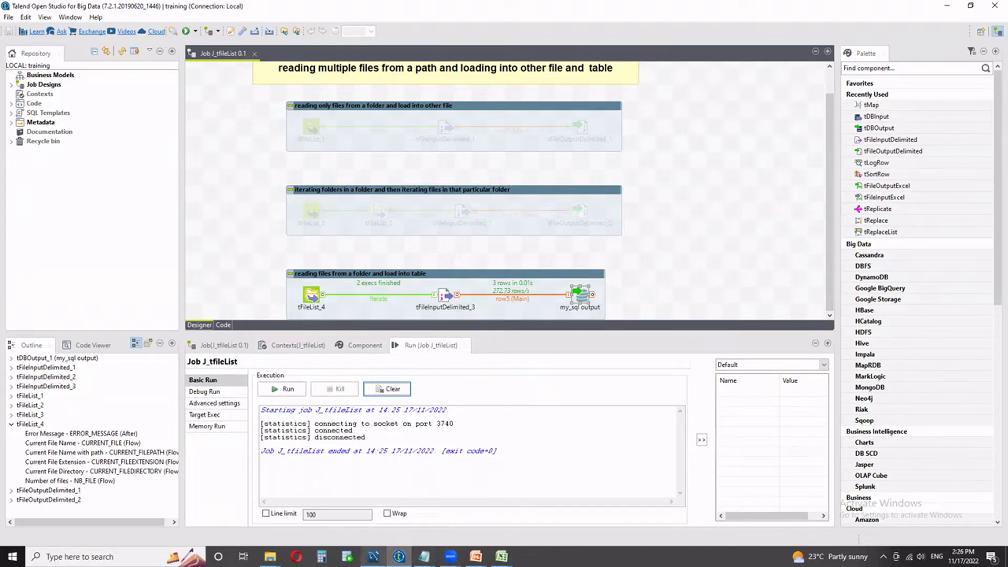
In MySQL Workbench, run the select on prod_details, and write and execute "truncate table prod_details;" on line 3
{"action": "key", "text": "alt+Tab"}
{"action": "left_click", "coordinate": [178, 74]}
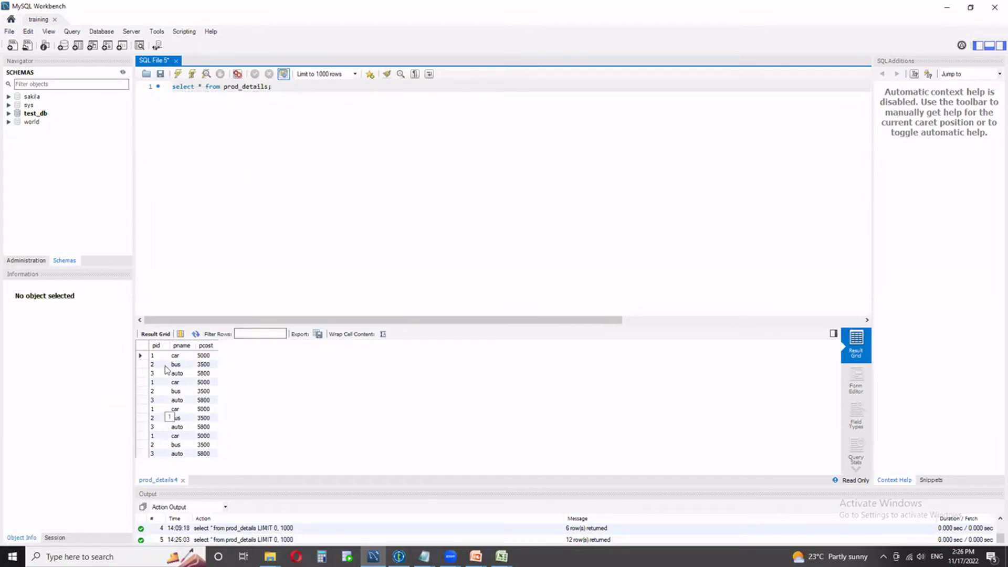
{"action": "key", "text": "Return"}
{"action": "key", "text": "Return"}
{"action": "type", "text": "tr"}
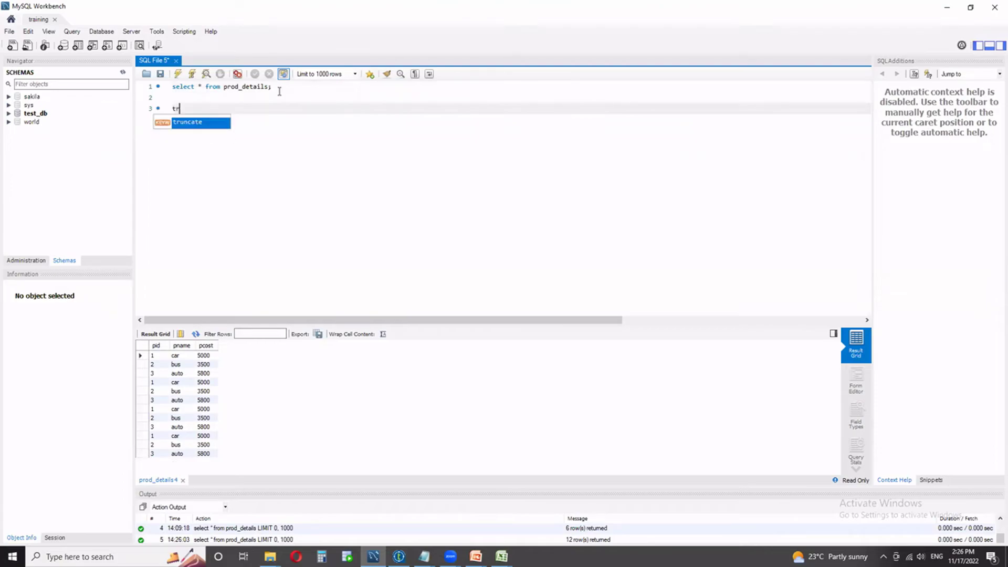
{"action": "type", "text": "uncate table"}
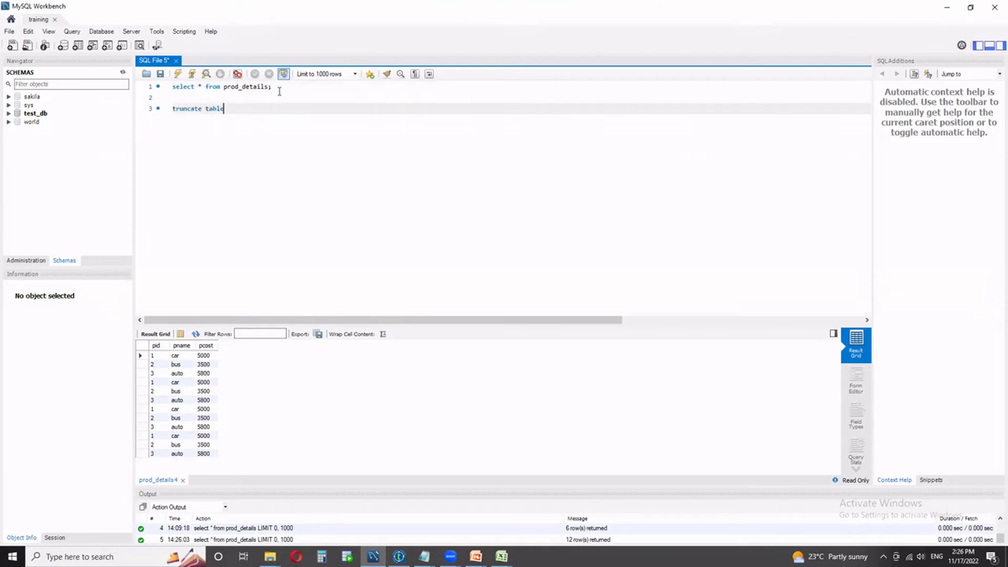
{"action": "type", "text": " prod"}
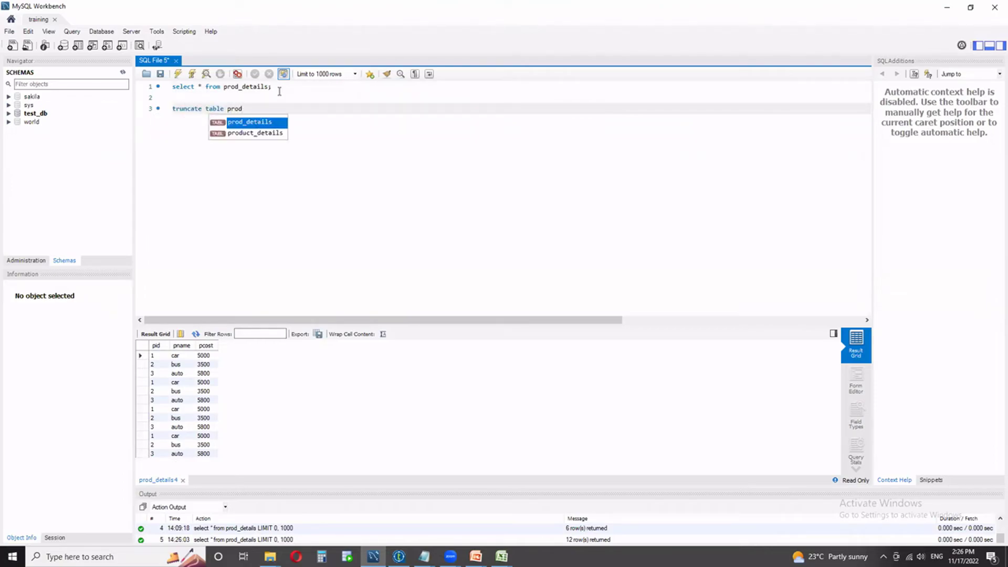
{"action": "type", "text": "_details;"}
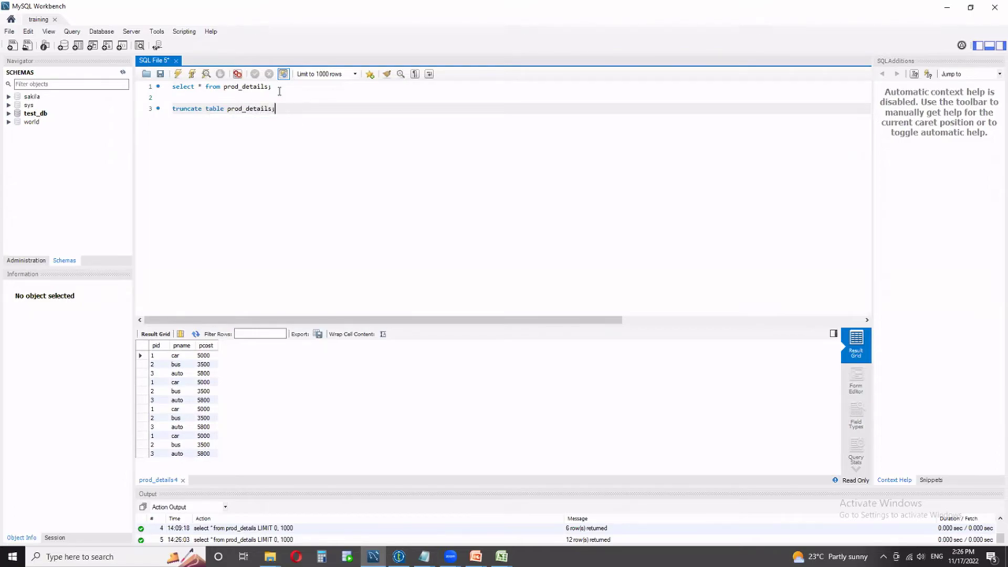
{"action": "key", "text": "ctrl+Return"}
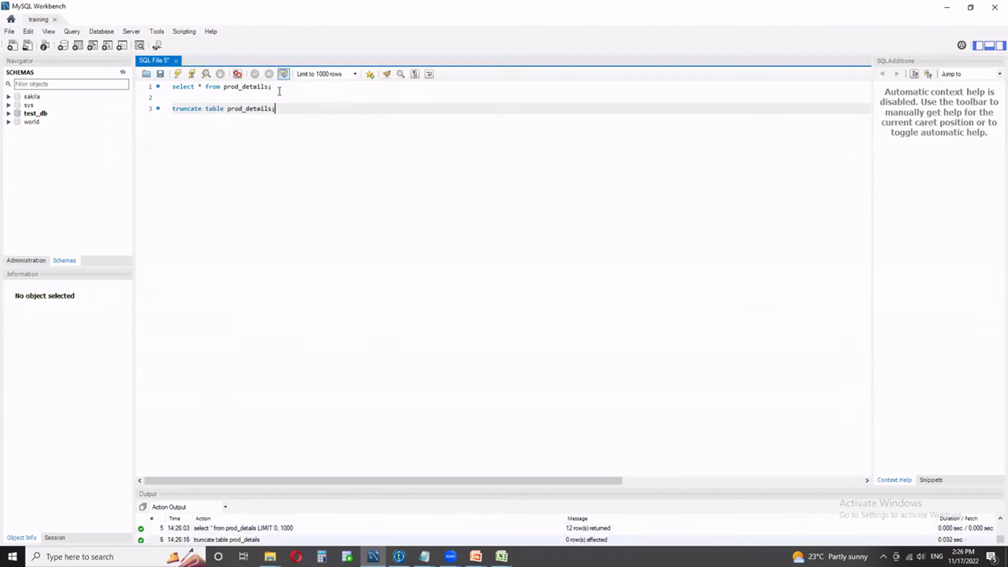
Execute the whole select and truncate script on prod_details, and switch to Talend to run the job again
{"action": "left_click", "coordinate": [276, 86]}
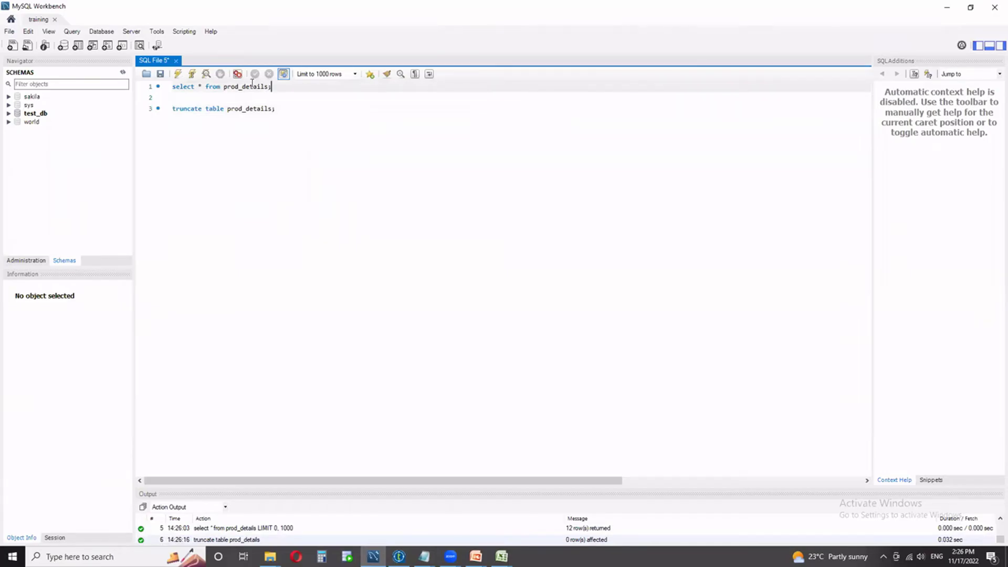
{"action": "left_click", "coordinate": [179, 74]}
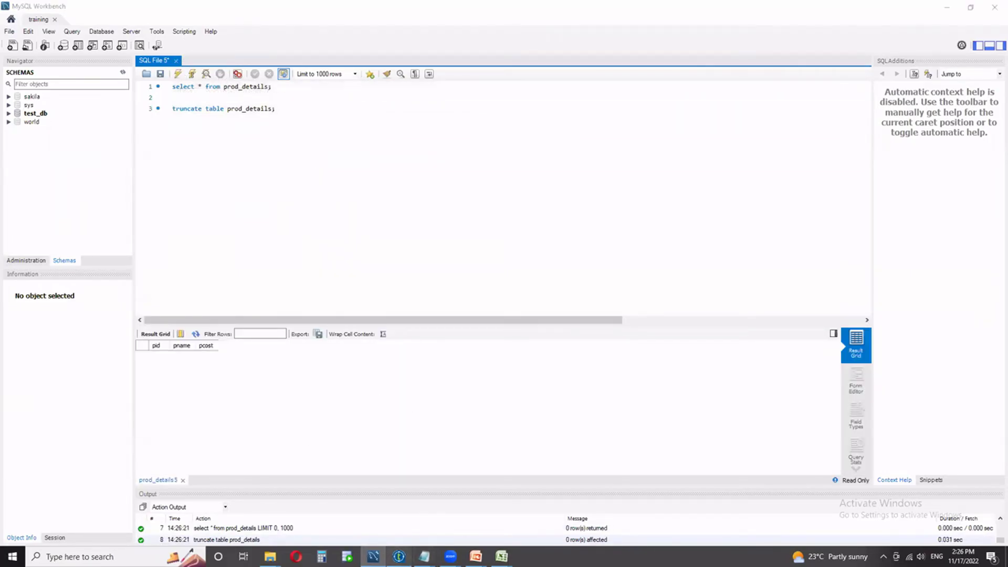
{"action": "left_click", "coordinate": [398, 556]}
{"action": "left_click", "coordinate": [289, 389]}
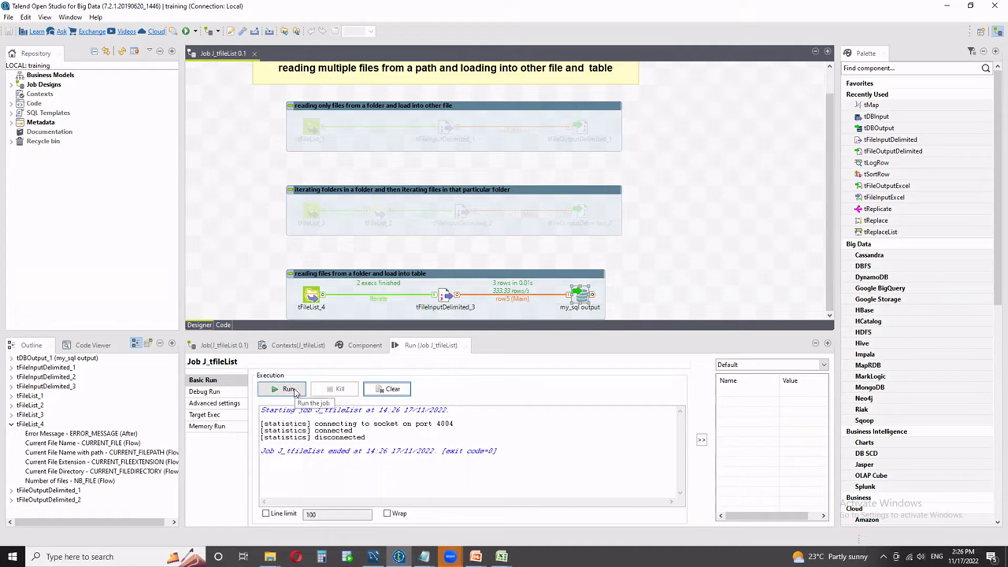
In MySQL Workbench, execute the full script again, run only the truncate statement, and return the cursor to the select line
{"action": "left_click", "coordinate": [373, 556]}
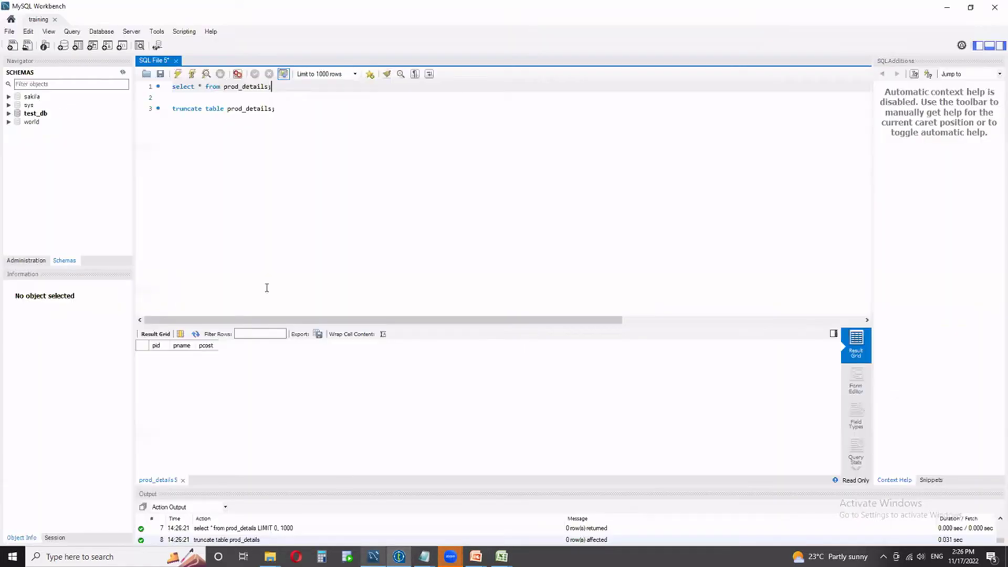
{"action": "left_click", "coordinate": [177, 75]}
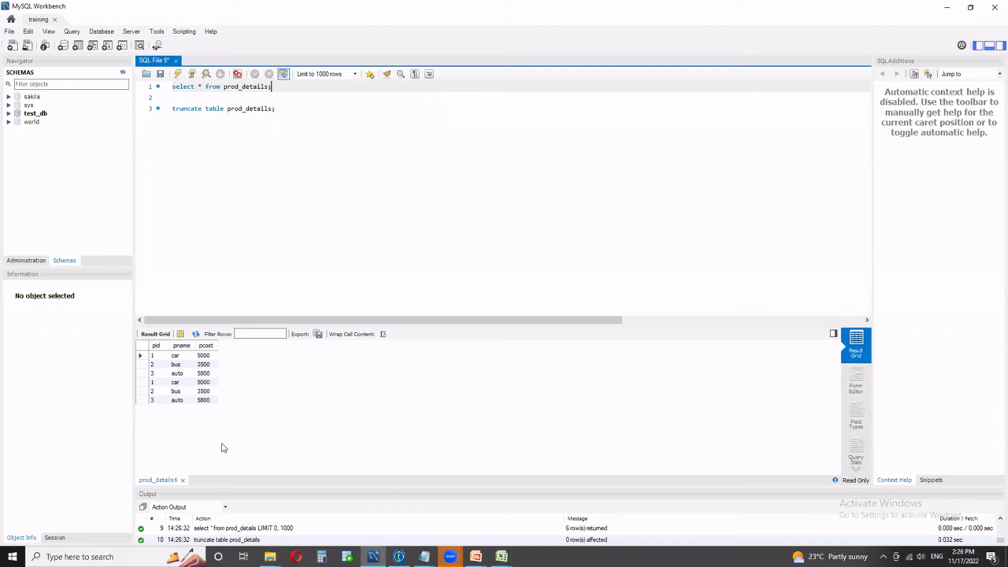
{"action": "left_click", "coordinate": [279, 109]}
{"action": "left_click", "coordinate": [190, 75]}
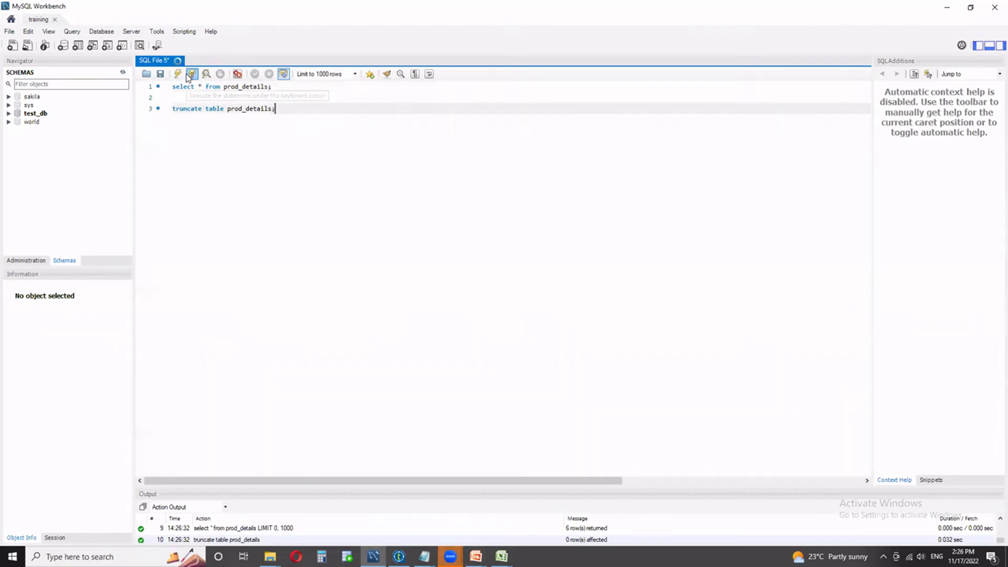
{"action": "left_click", "coordinate": [272, 86]}
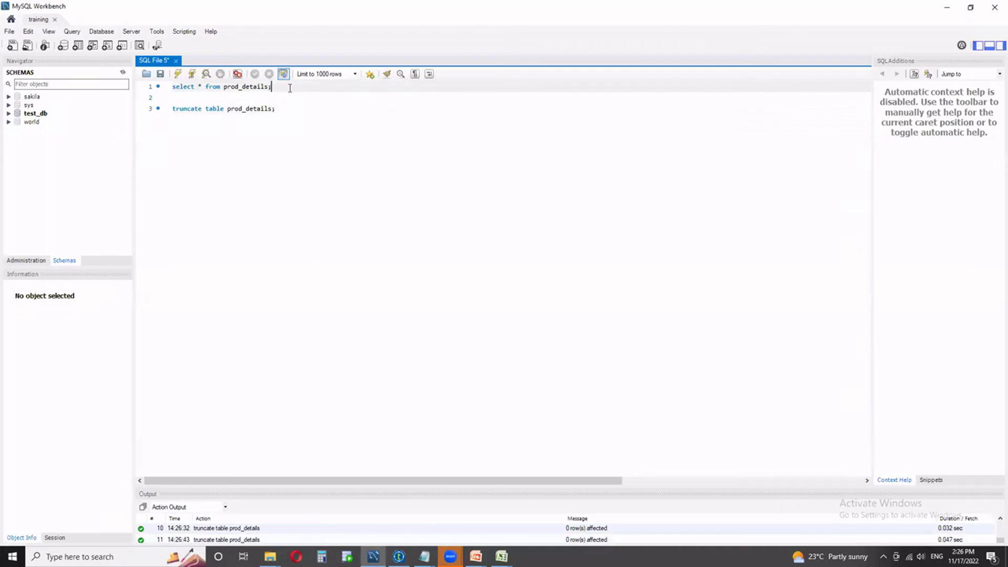
Execute the select and truncate script on prod_details, switch to Talend, and save the my_sql output component with its table action set to Truncate table
{"action": "left_click", "coordinate": [178, 75]}
{"action": "left_click", "coordinate": [398, 556]}
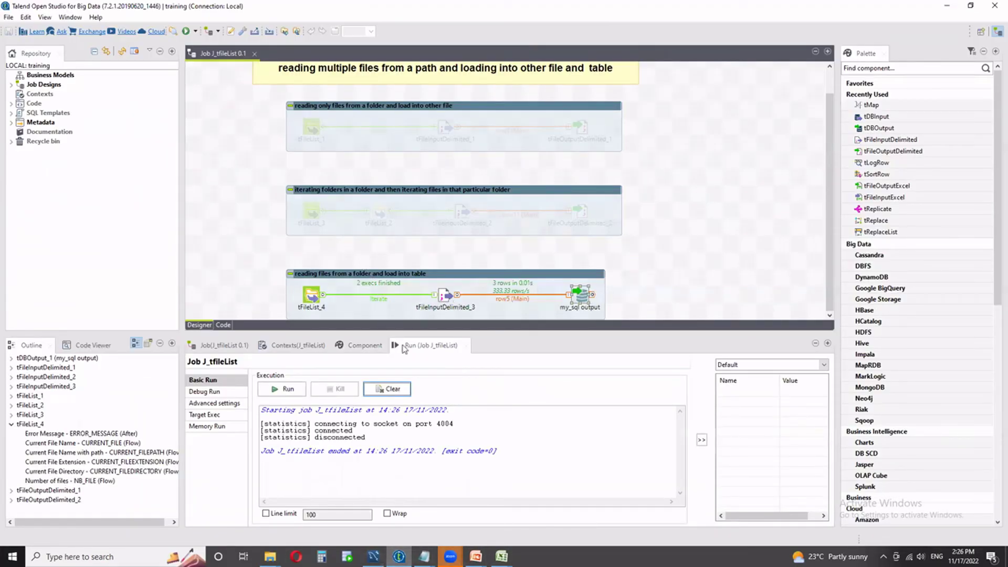
{"action": "left_click", "coordinate": [364, 345]}
{"action": "left_click", "coordinate": [357, 481]}
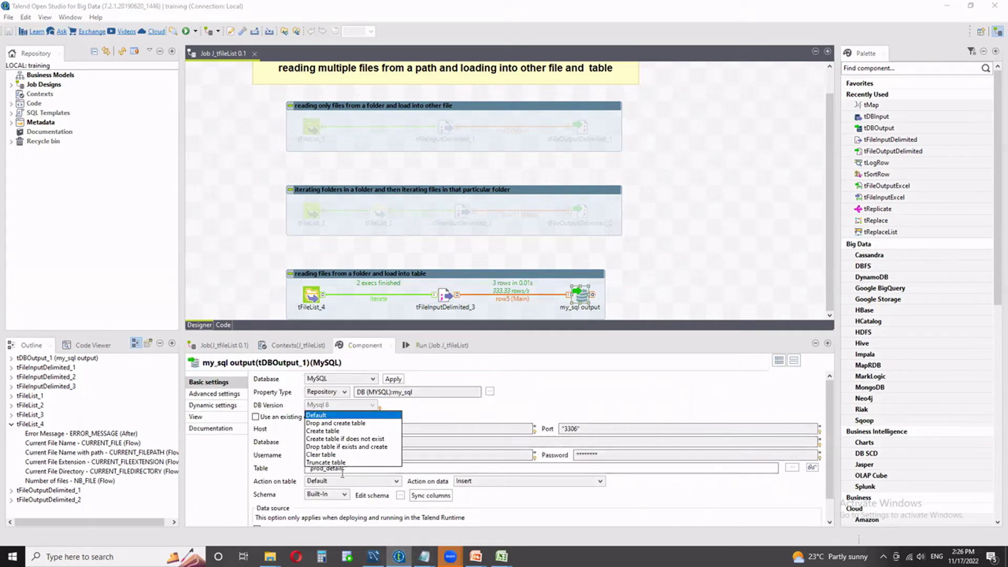
{"action": "left_click", "coordinate": [347, 462]}
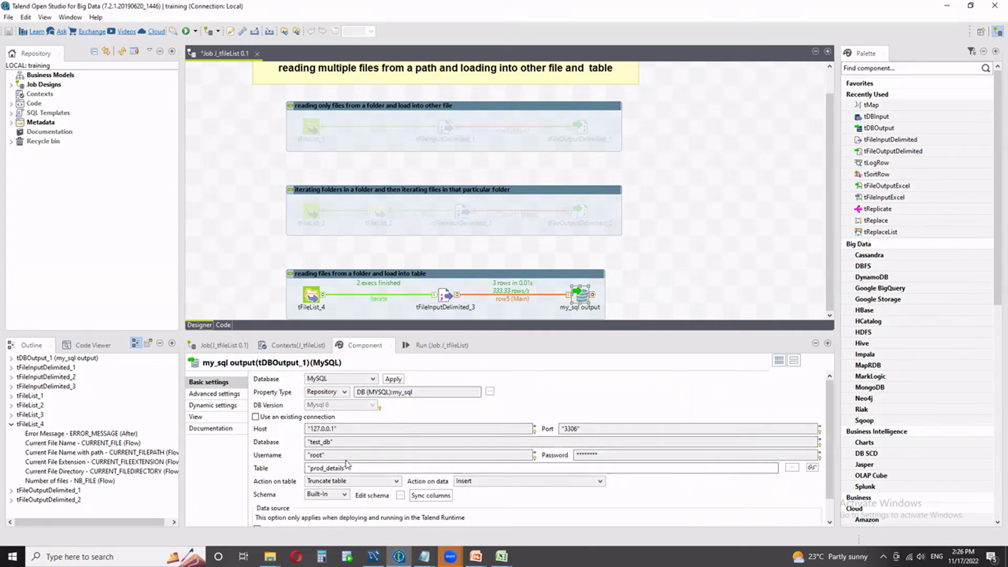
{"action": "key", "text": "ctrl+s"}
Clear the console output and run the J_tfileList job to load the files into the prod_details table
{"action": "left_click", "coordinate": [420, 345]}
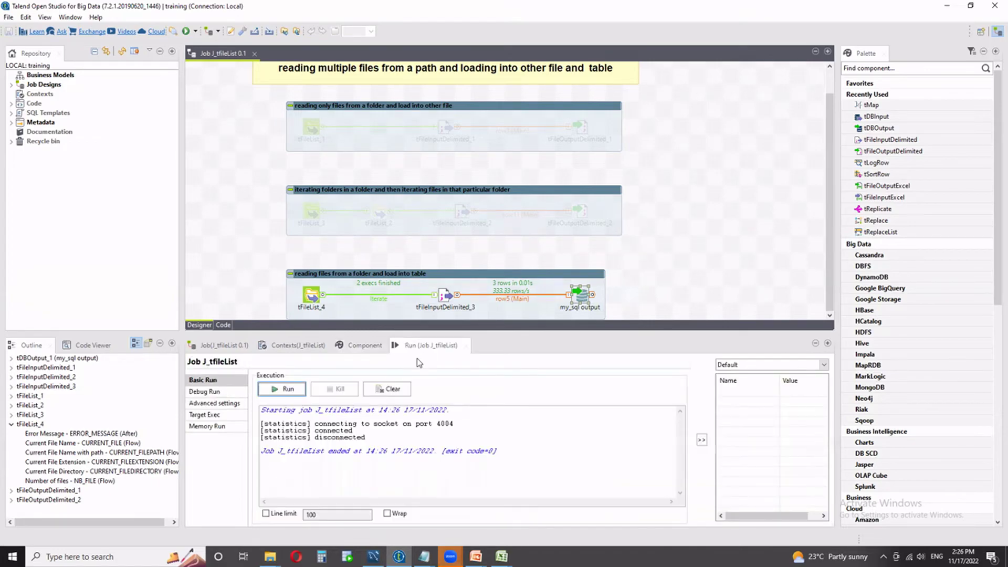
{"action": "left_click", "coordinate": [382, 389]}
{"action": "left_click", "coordinate": [286, 389]}
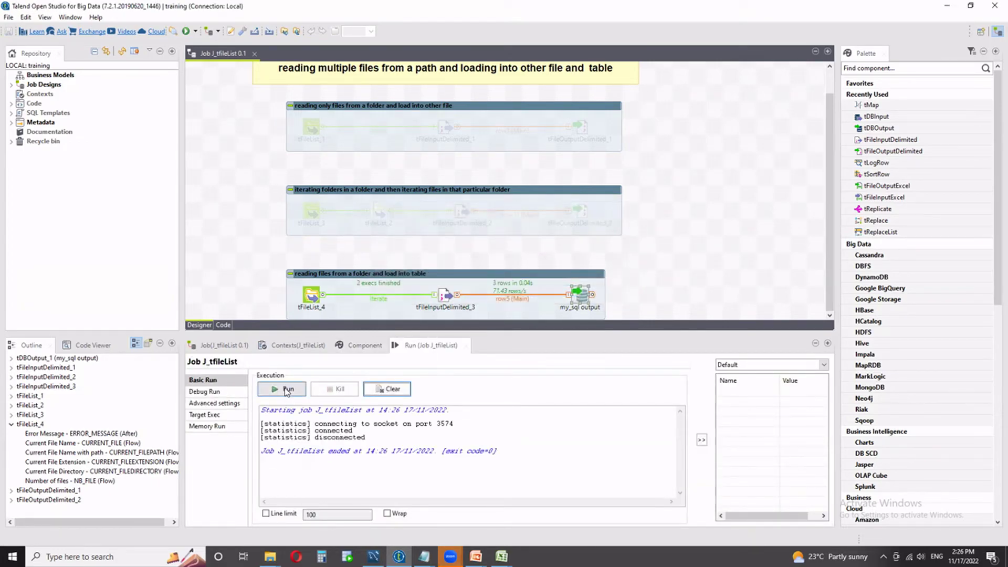
In MySQL Workbench, execute the prod_details script, and return to Talend to open the my_sql output component's basic settings
{"action": "left_click", "coordinate": [373, 556]}
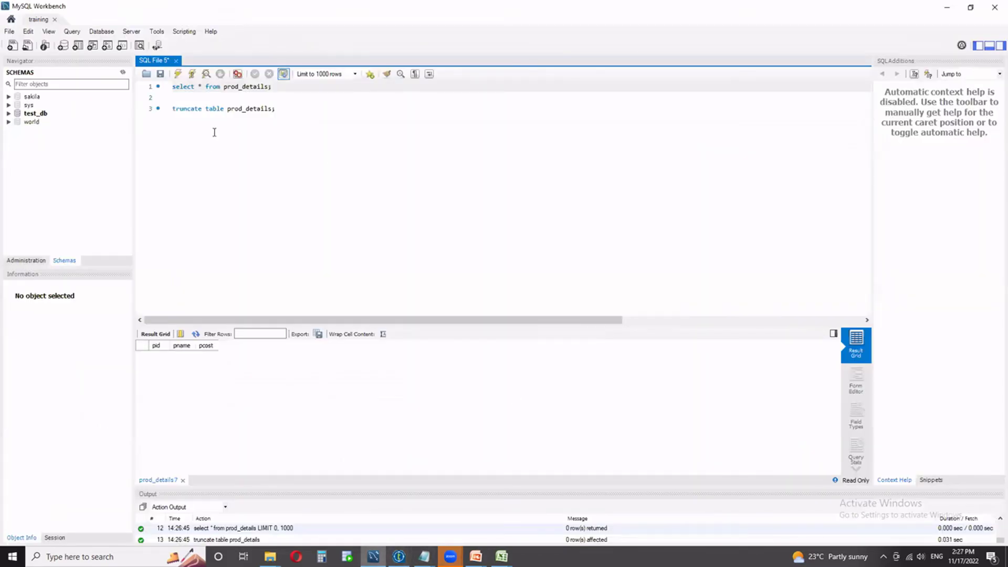
{"action": "left_click", "coordinate": [177, 75]}
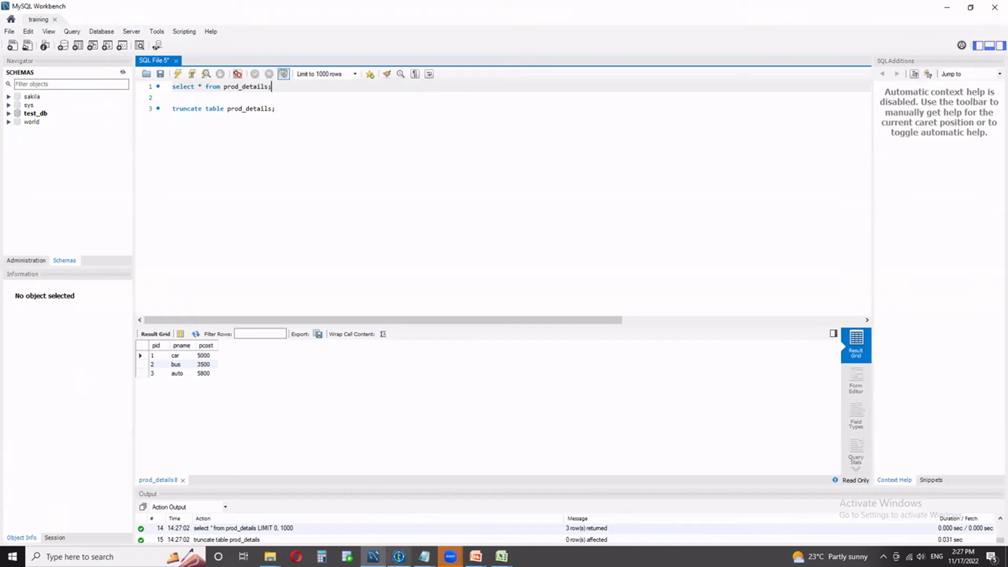
{"action": "left_click", "coordinate": [399, 556]}
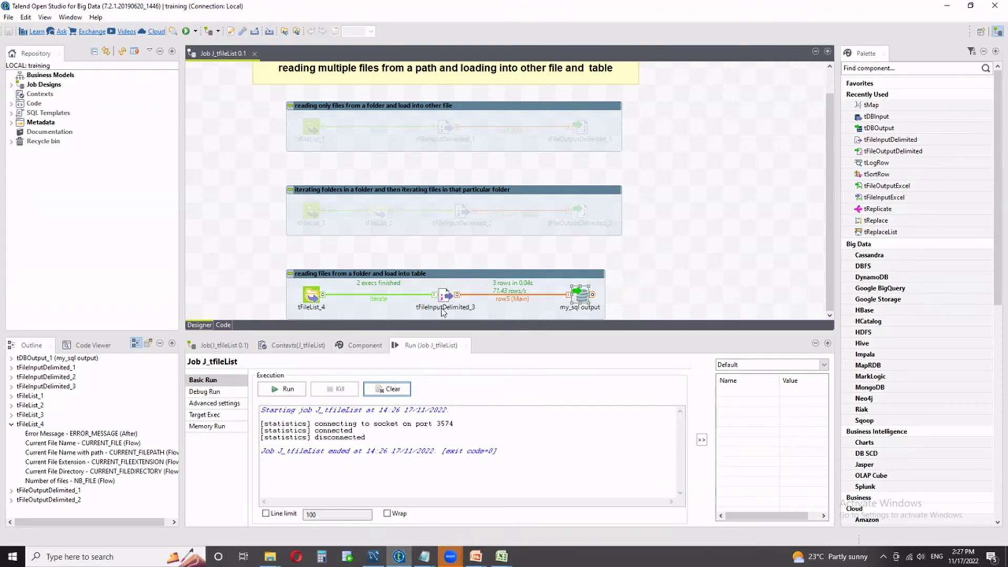
{"action": "left_click", "coordinate": [359, 346]}
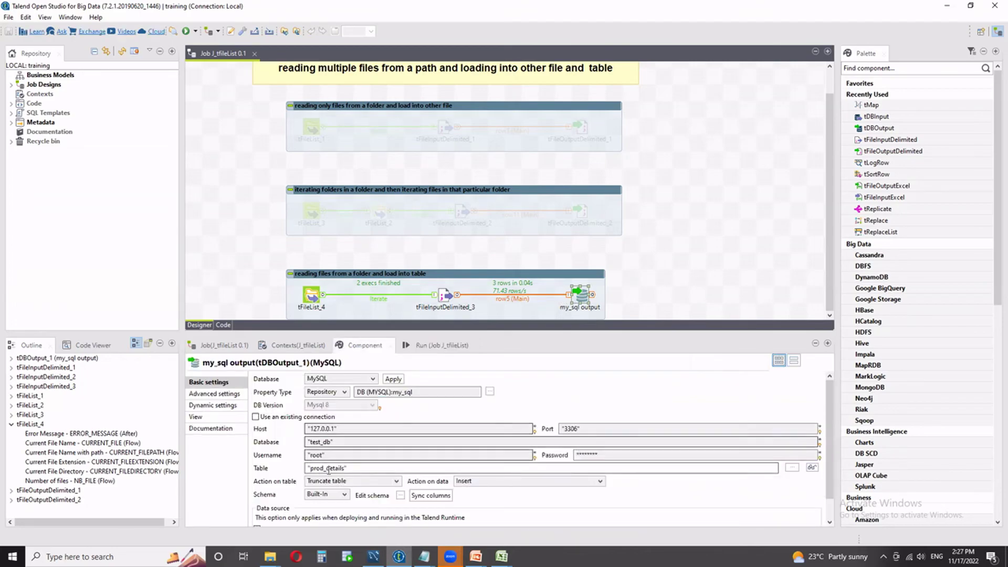